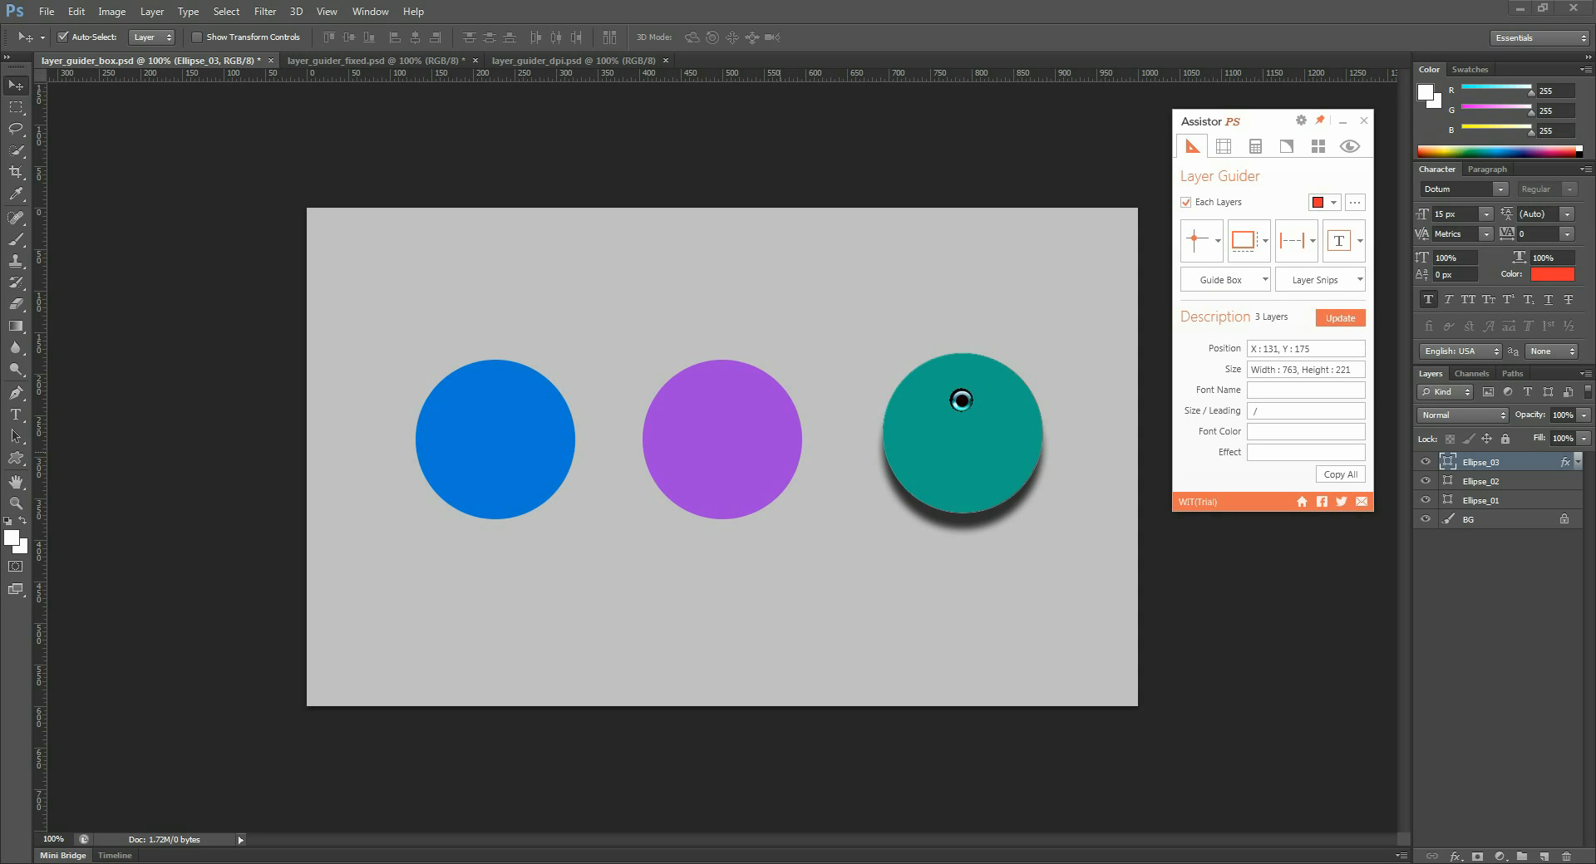
- Create guide boxes for all three circles, and for only the blue and purple circles, each layer separately
drag(445, 307, 1114, 462)
click(1204, 286)
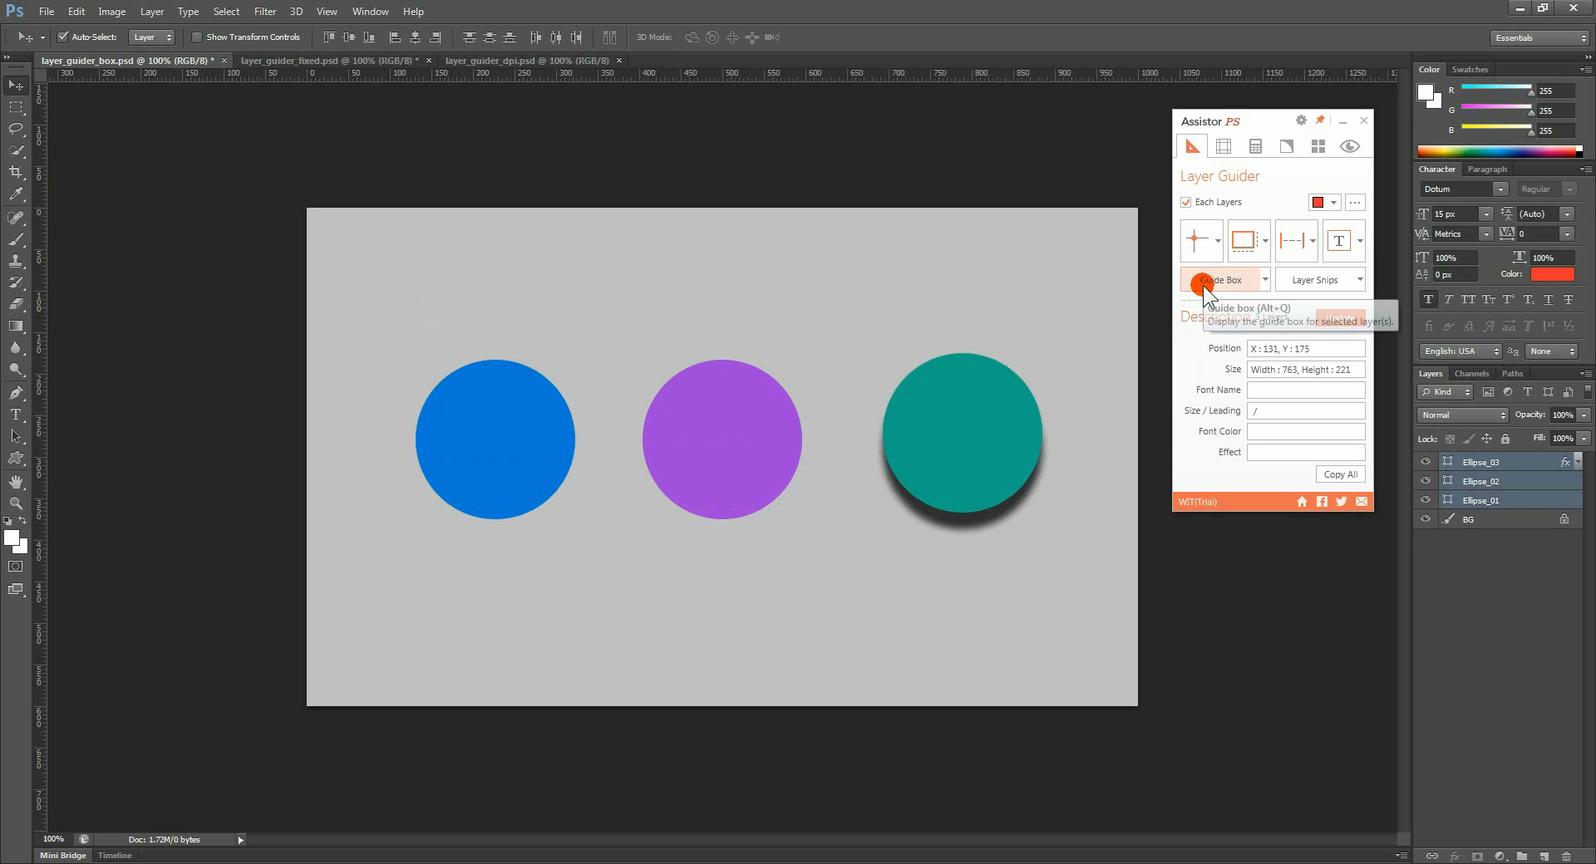
drag(462, 317, 847, 525)
click(1197, 282)
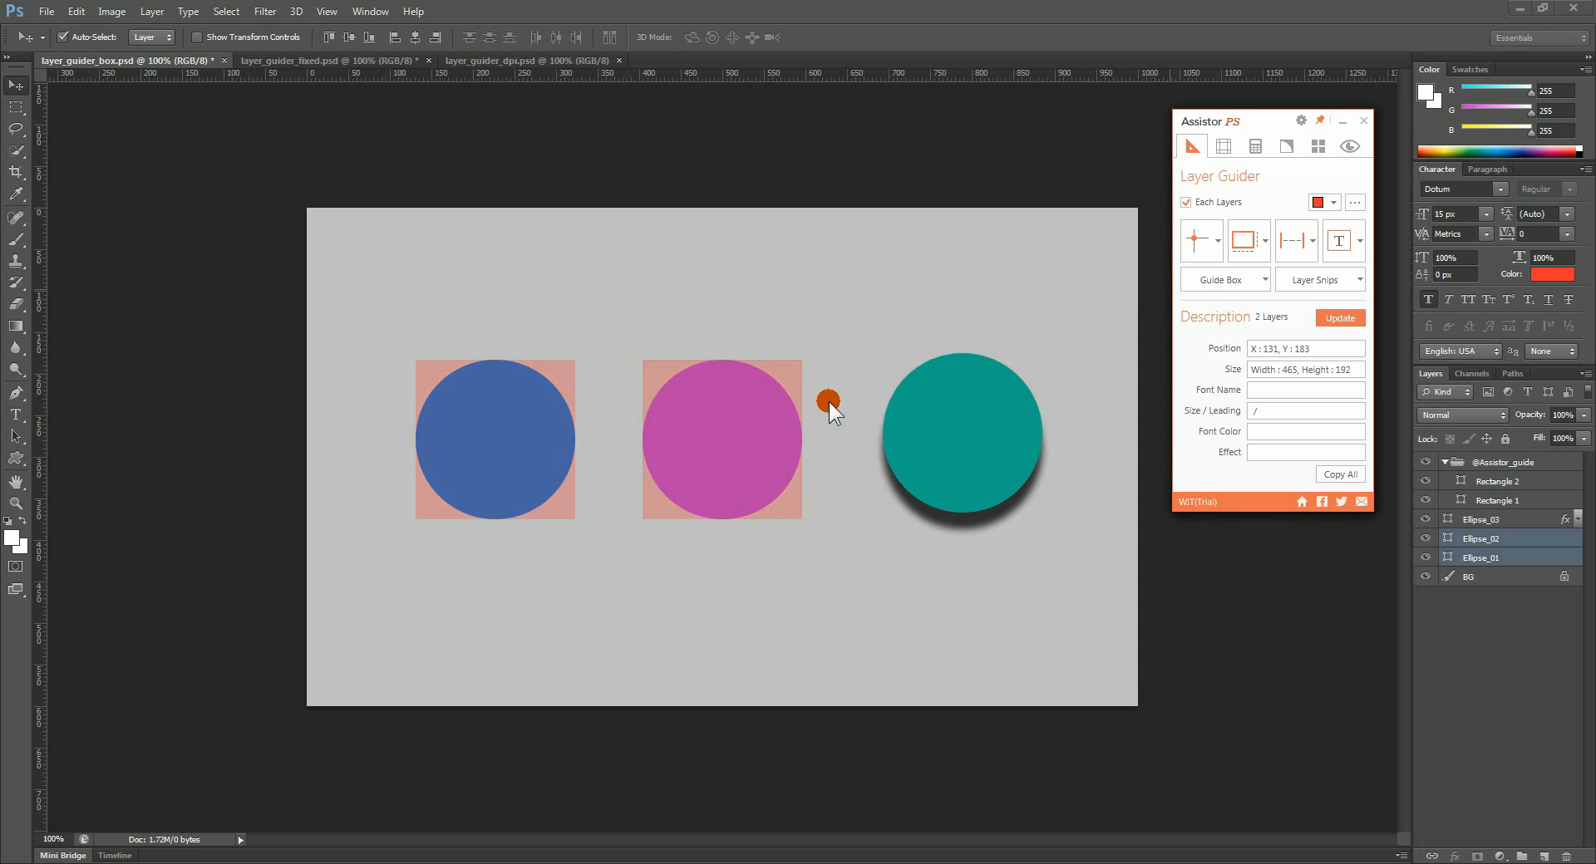
- Turn off Each Layers and create one guide box spanning both the blue and purple circles
click(1194, 202)
click(1206, 205)
click(1204, 273)
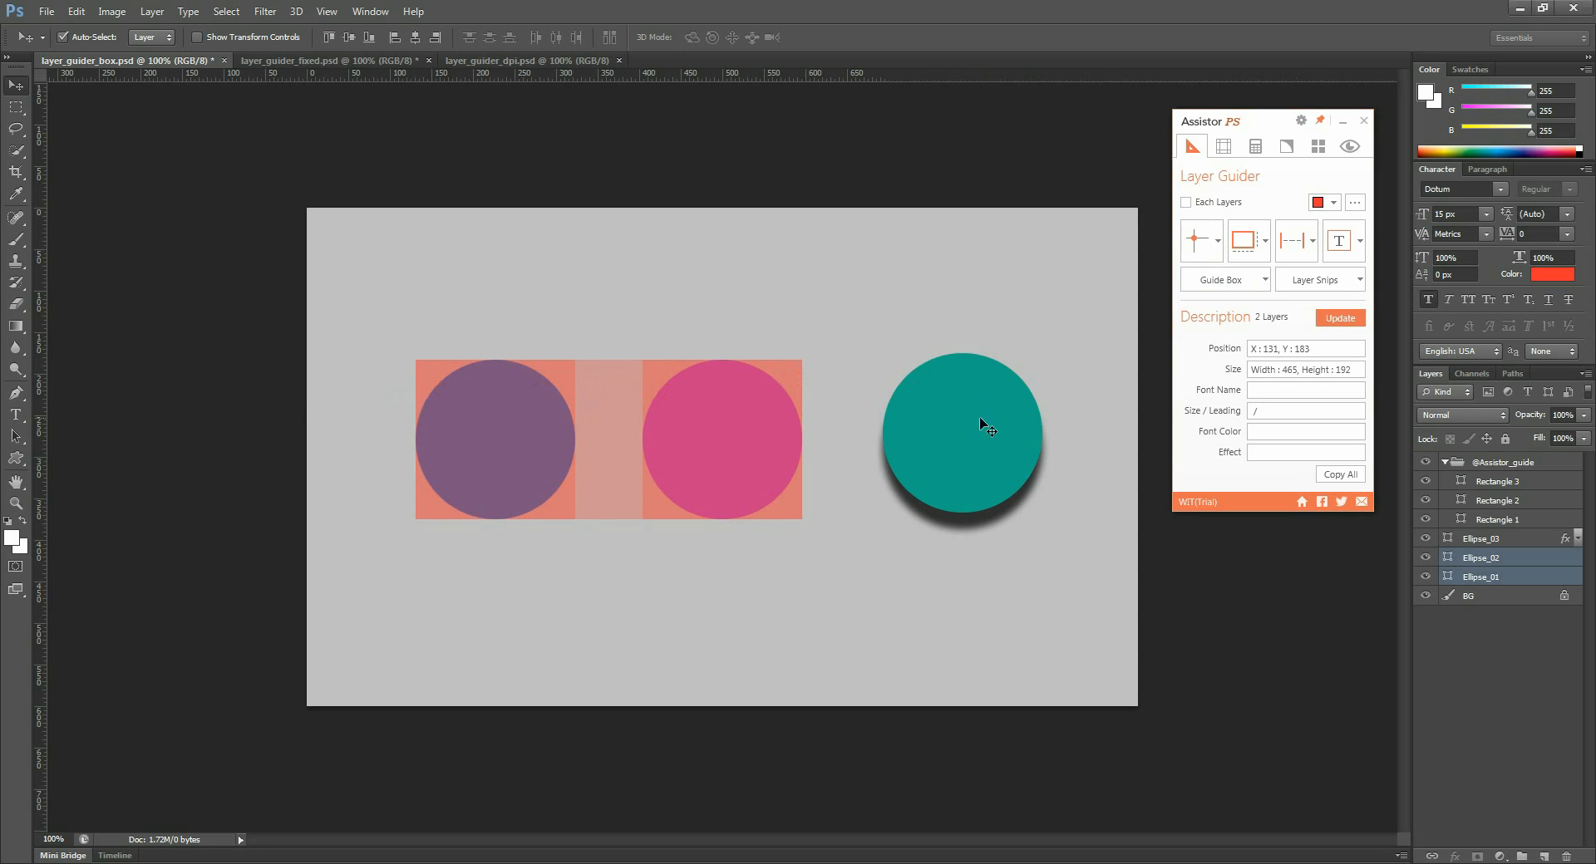
- Move the teal circle slightly up and to the left and create a guide box for it
drag(986, 439, 984, 434)
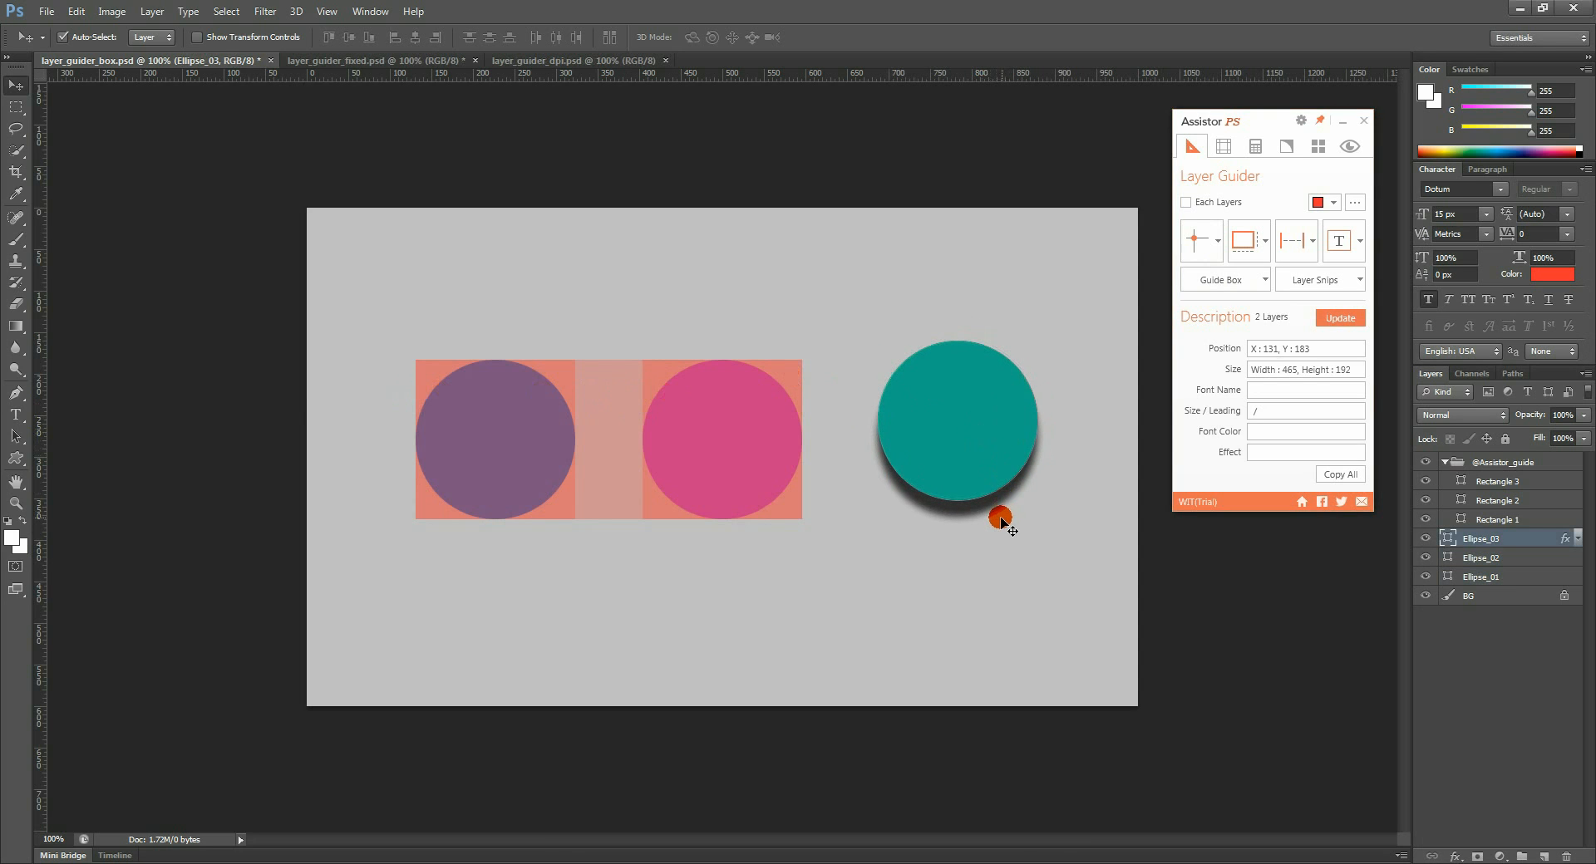
click(1215, 281)
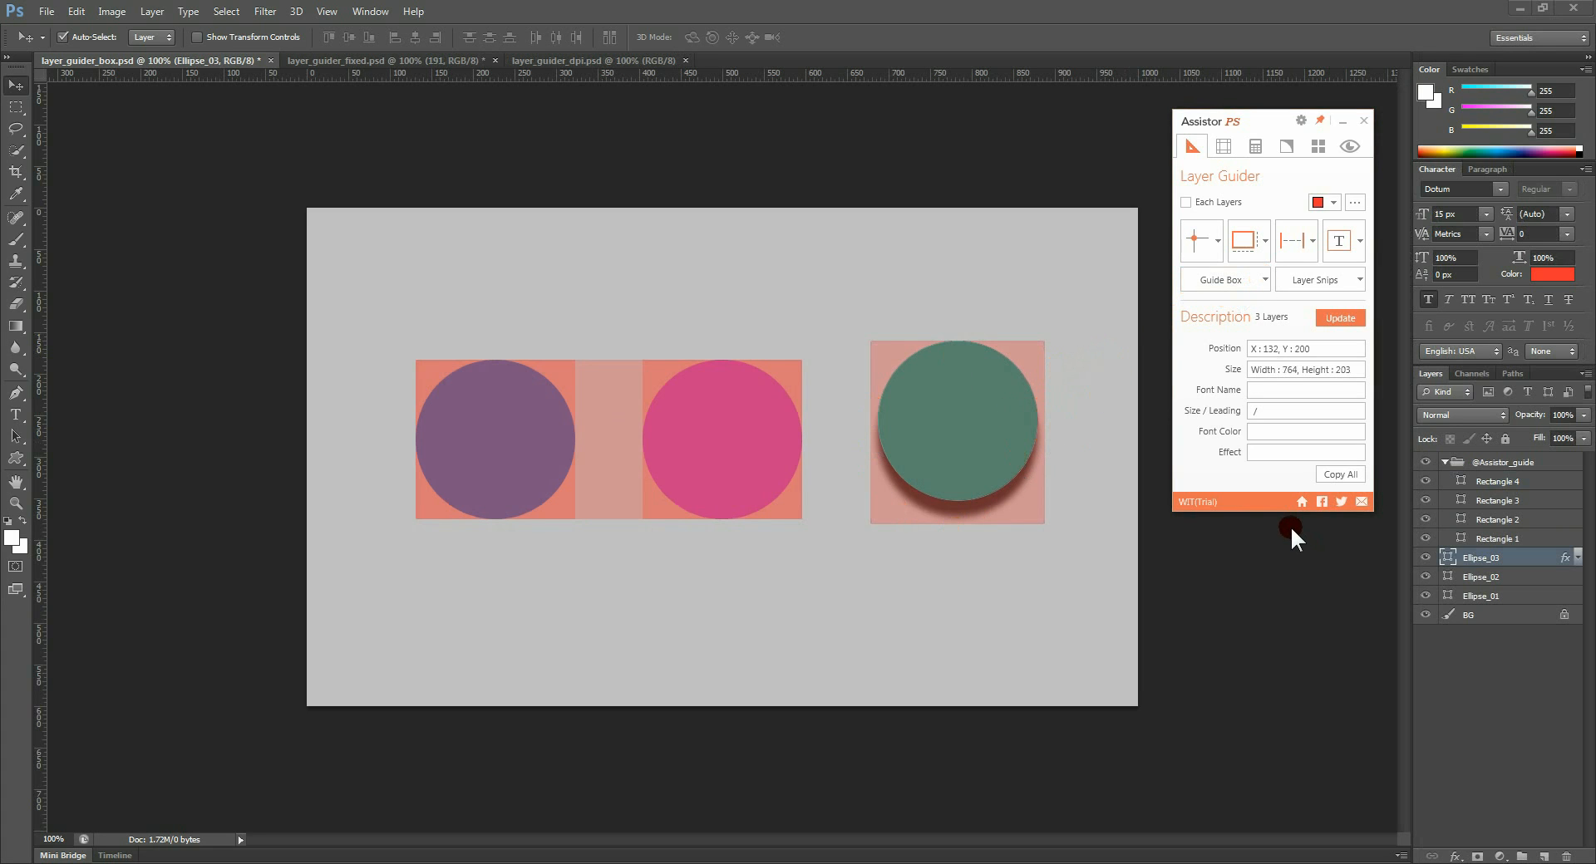
- Switch to layer_guider_fixed.psd and enable a fixed guide box size of 220 × 220 px
click(1264, 281)
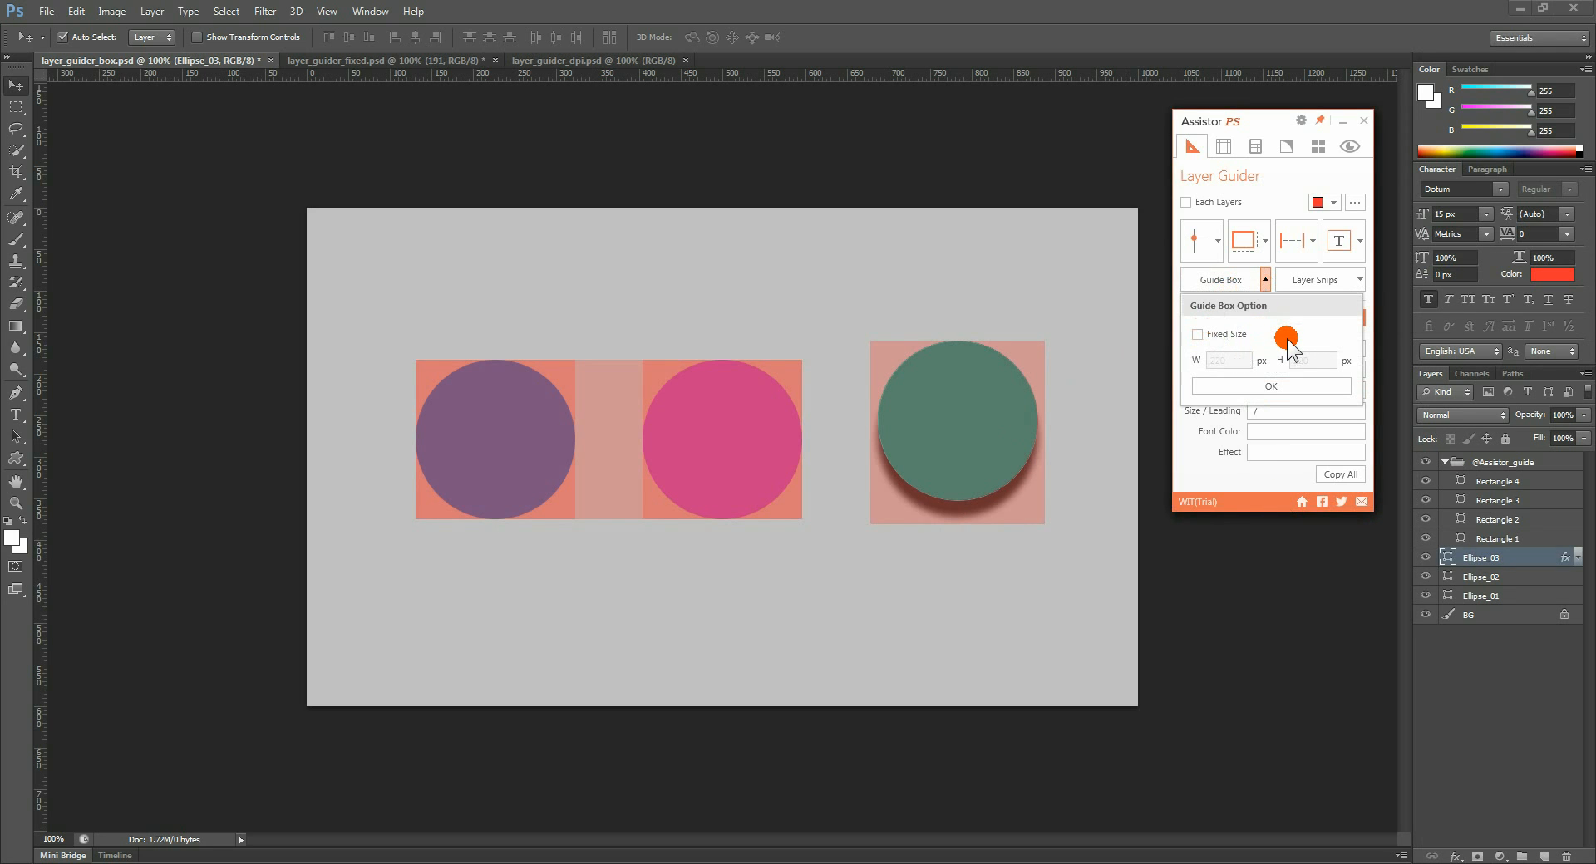
click(338, 62)
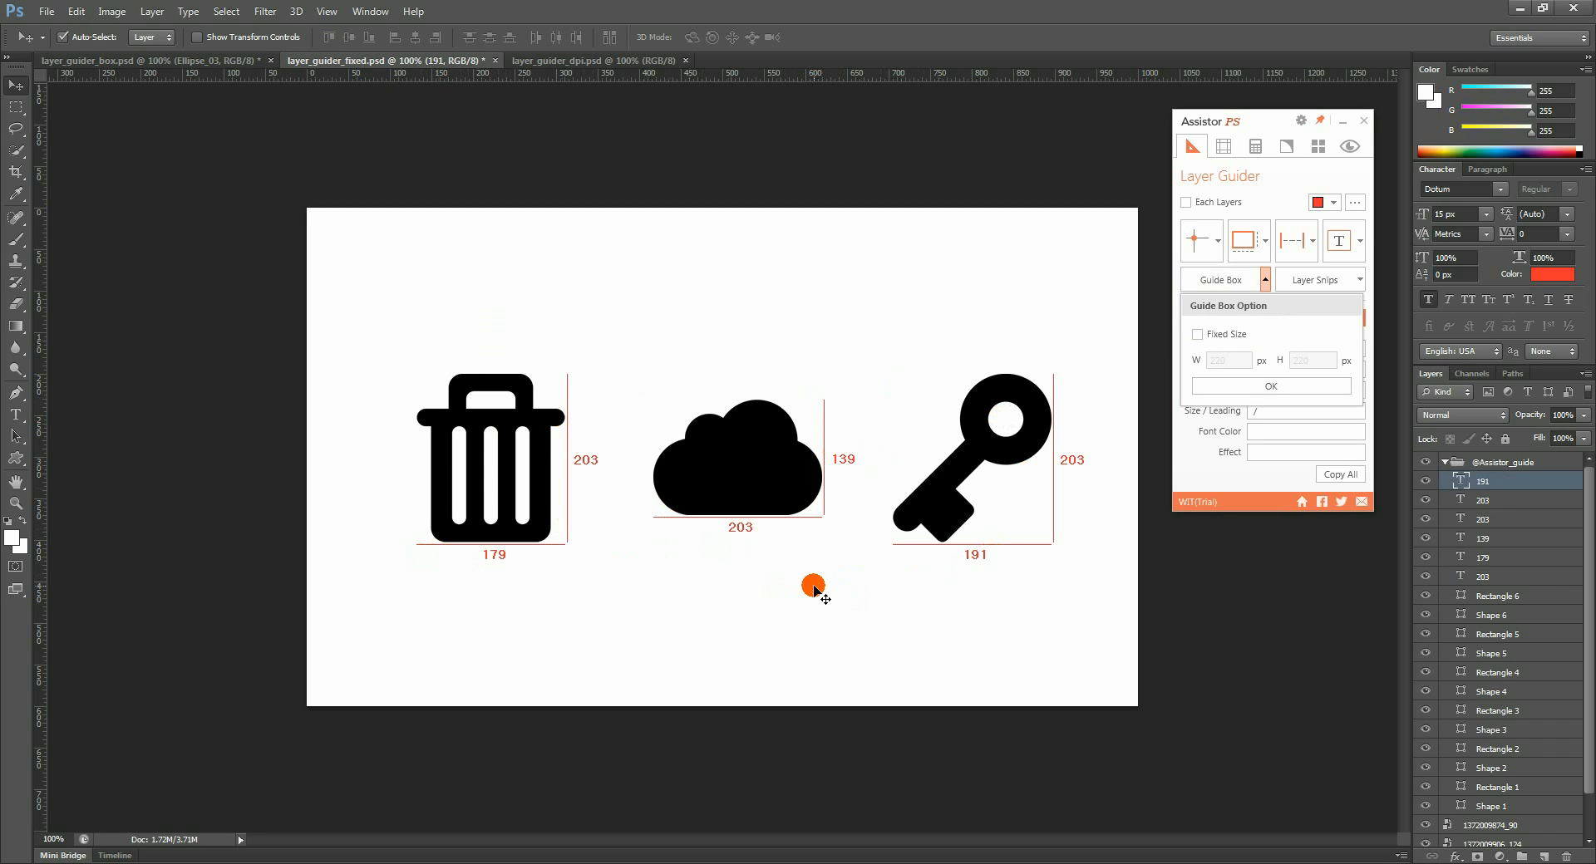
click(1203, 335)
click(1286, 387)
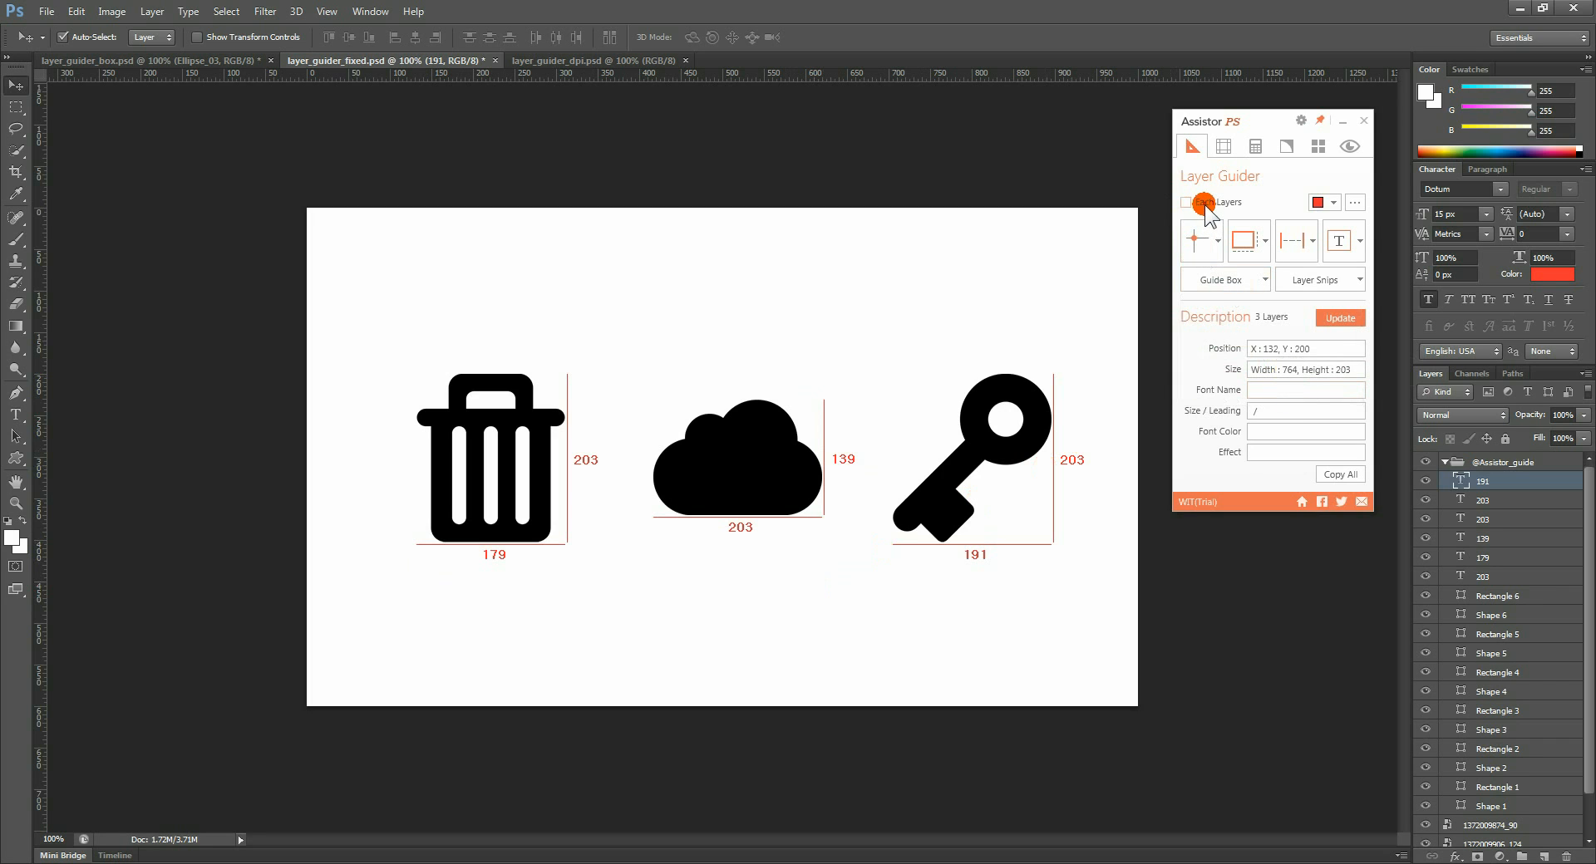
- Turn on Each Layers and create fixed-size guide boxes for the trash can, cloud and key icons
click(1204, 206)
click(522, 426)
shift+click(738, 456)
shift+click(954, 490)
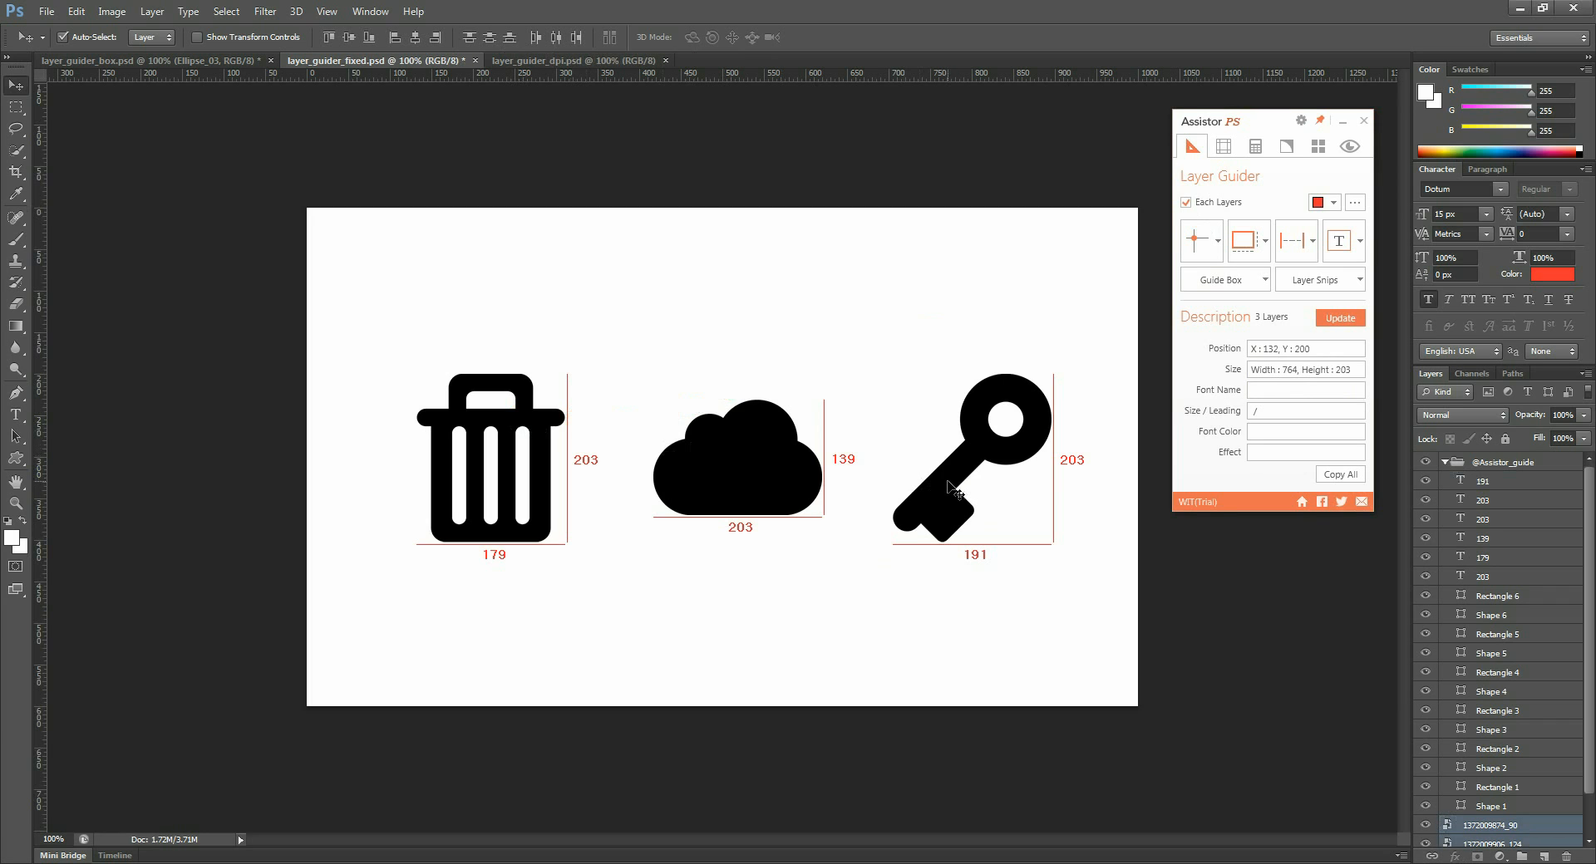
click(1218, 281)
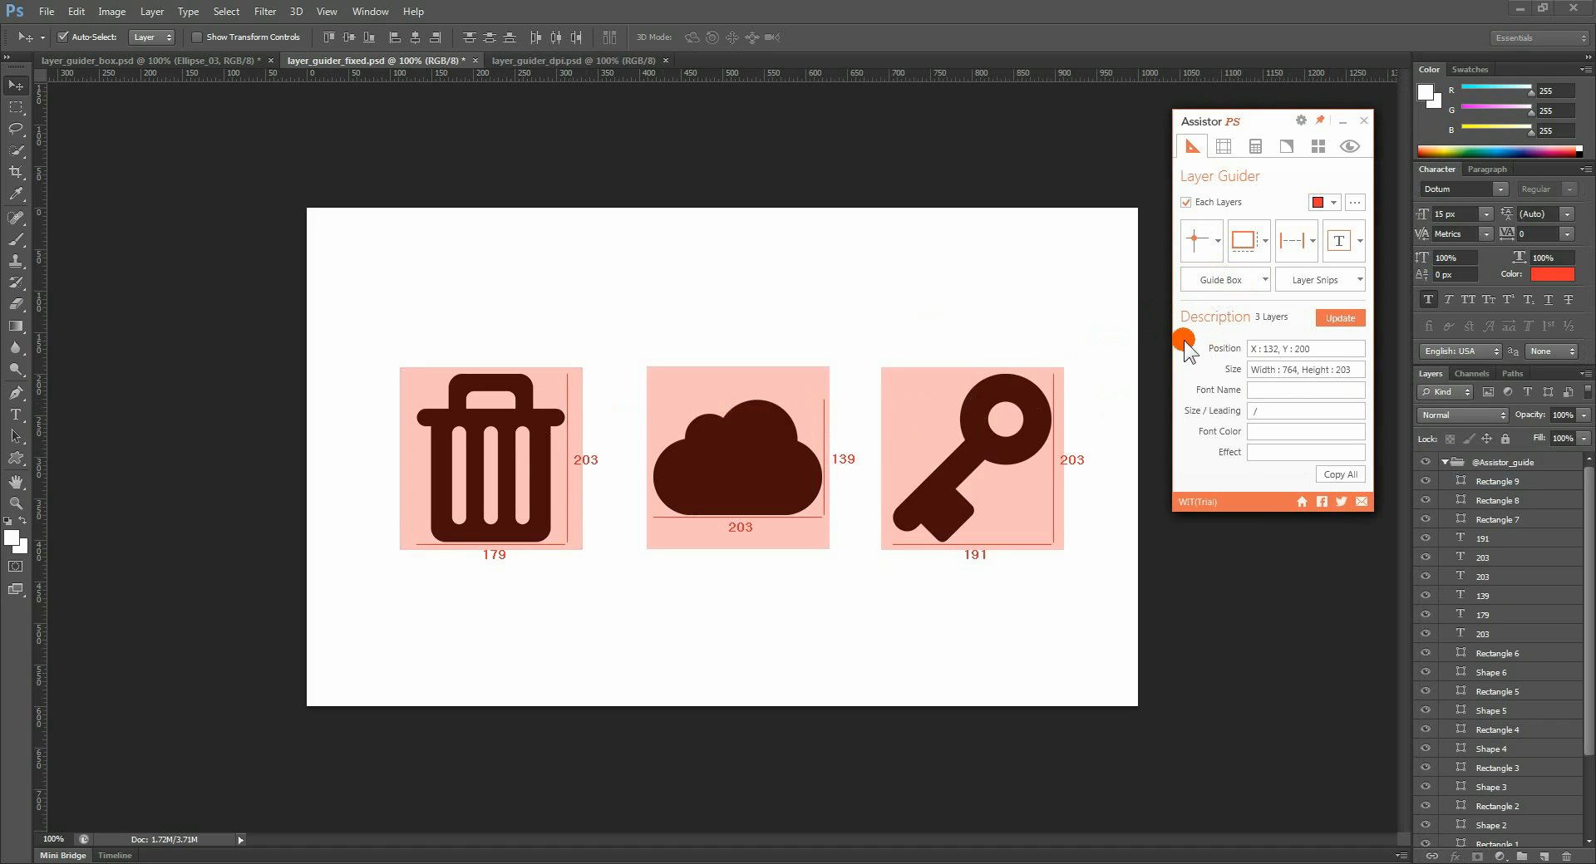
- Review the fixed width and height in the Guide Box options and close them
click(1264, 278)
click(1218, 360)
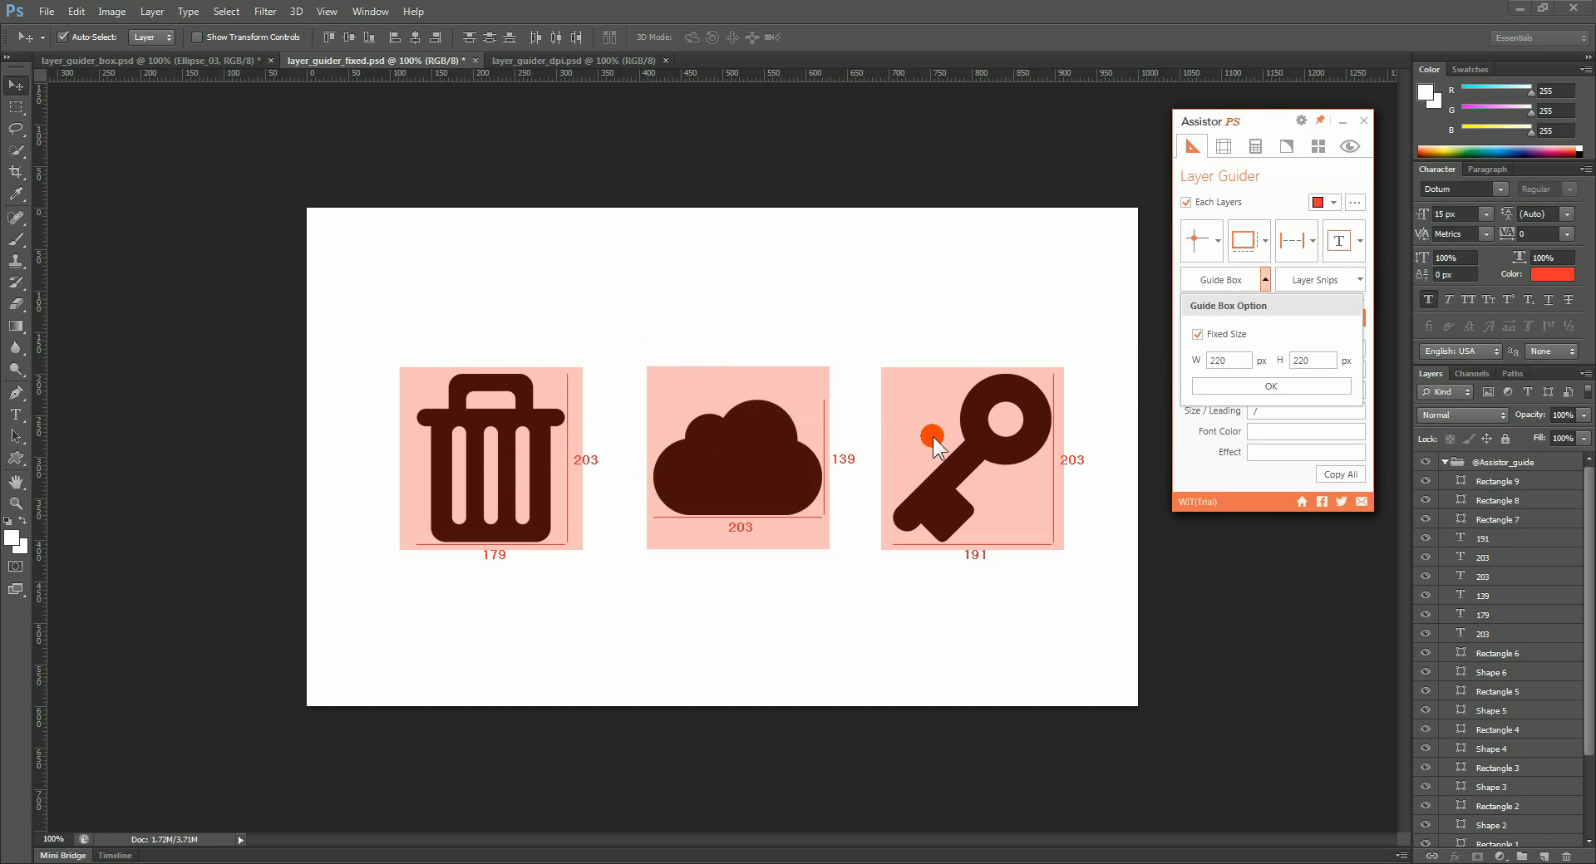
click(1279, 386)
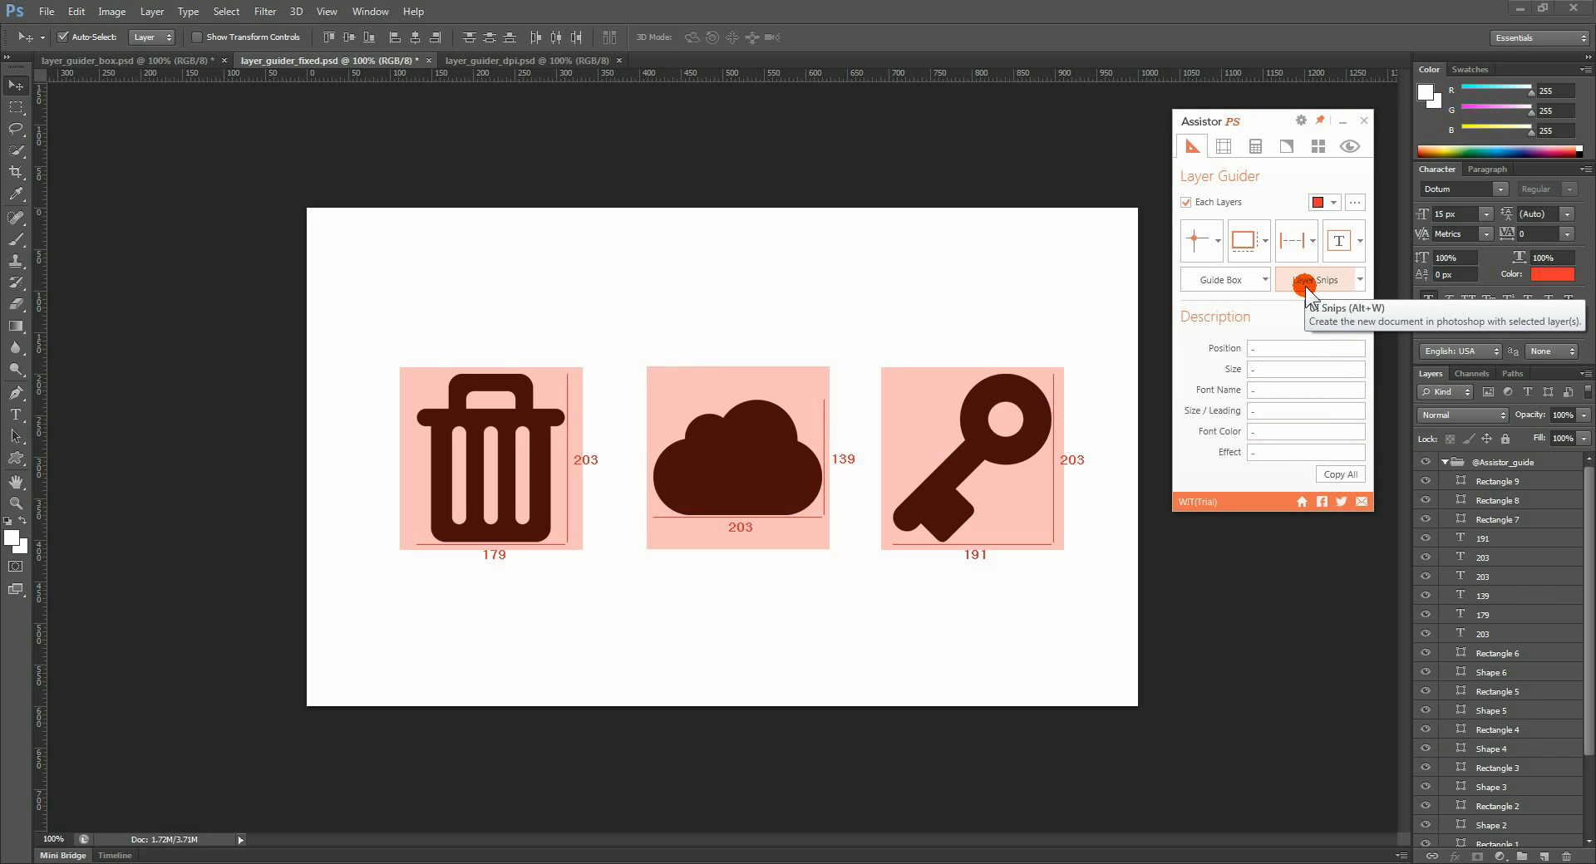
- Snip the three circles in layer_guider_box.psd into separate new documents with Layer Snips and view the Ellipse_02 and Ellipse_03 documents
click(1306, 287)
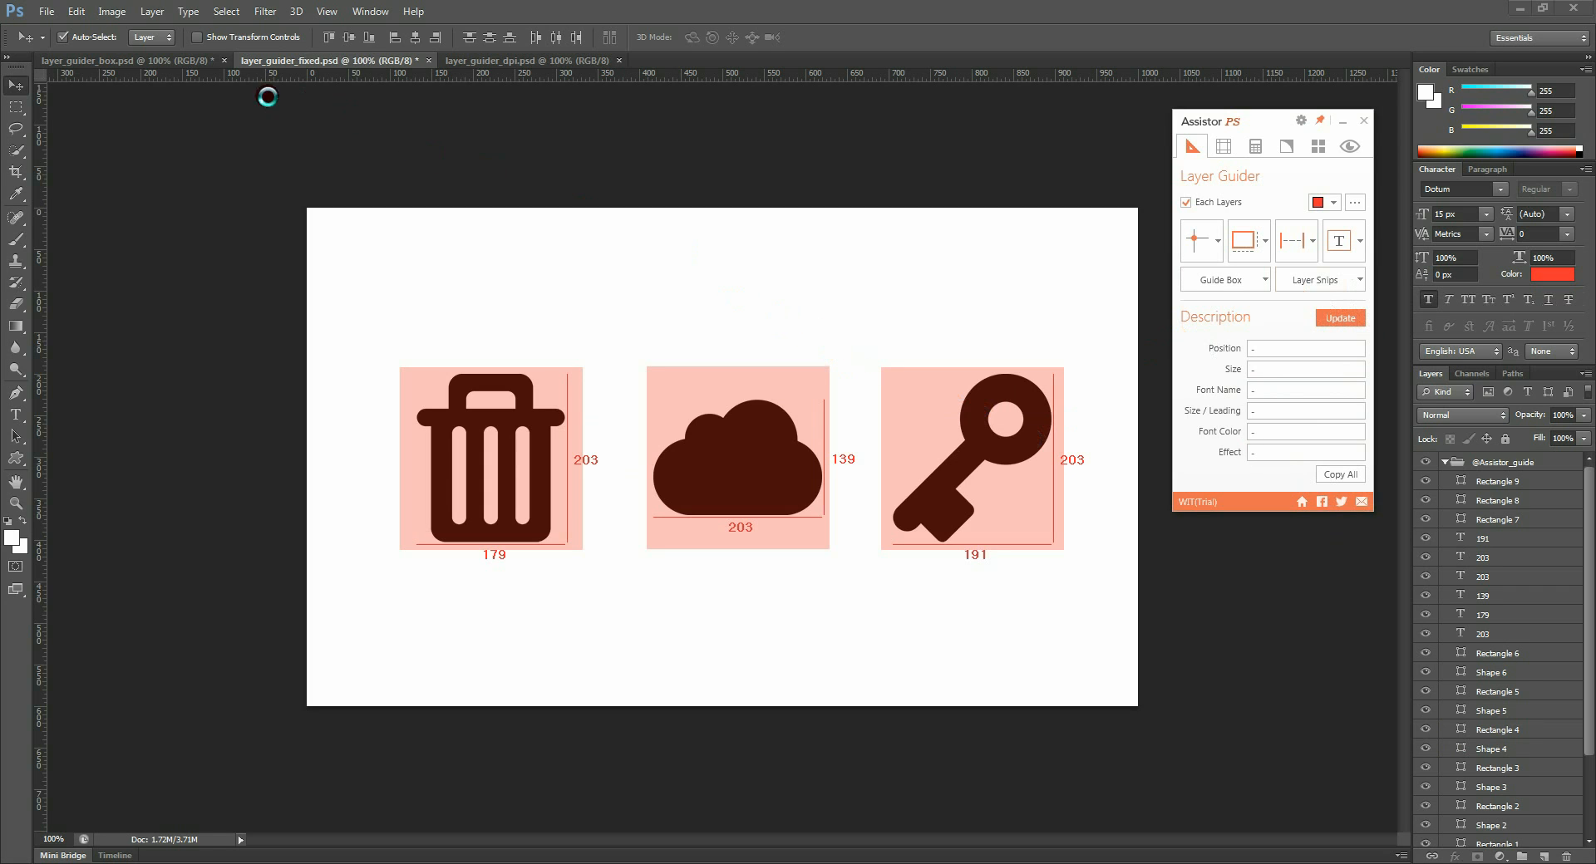
click(181, 62)
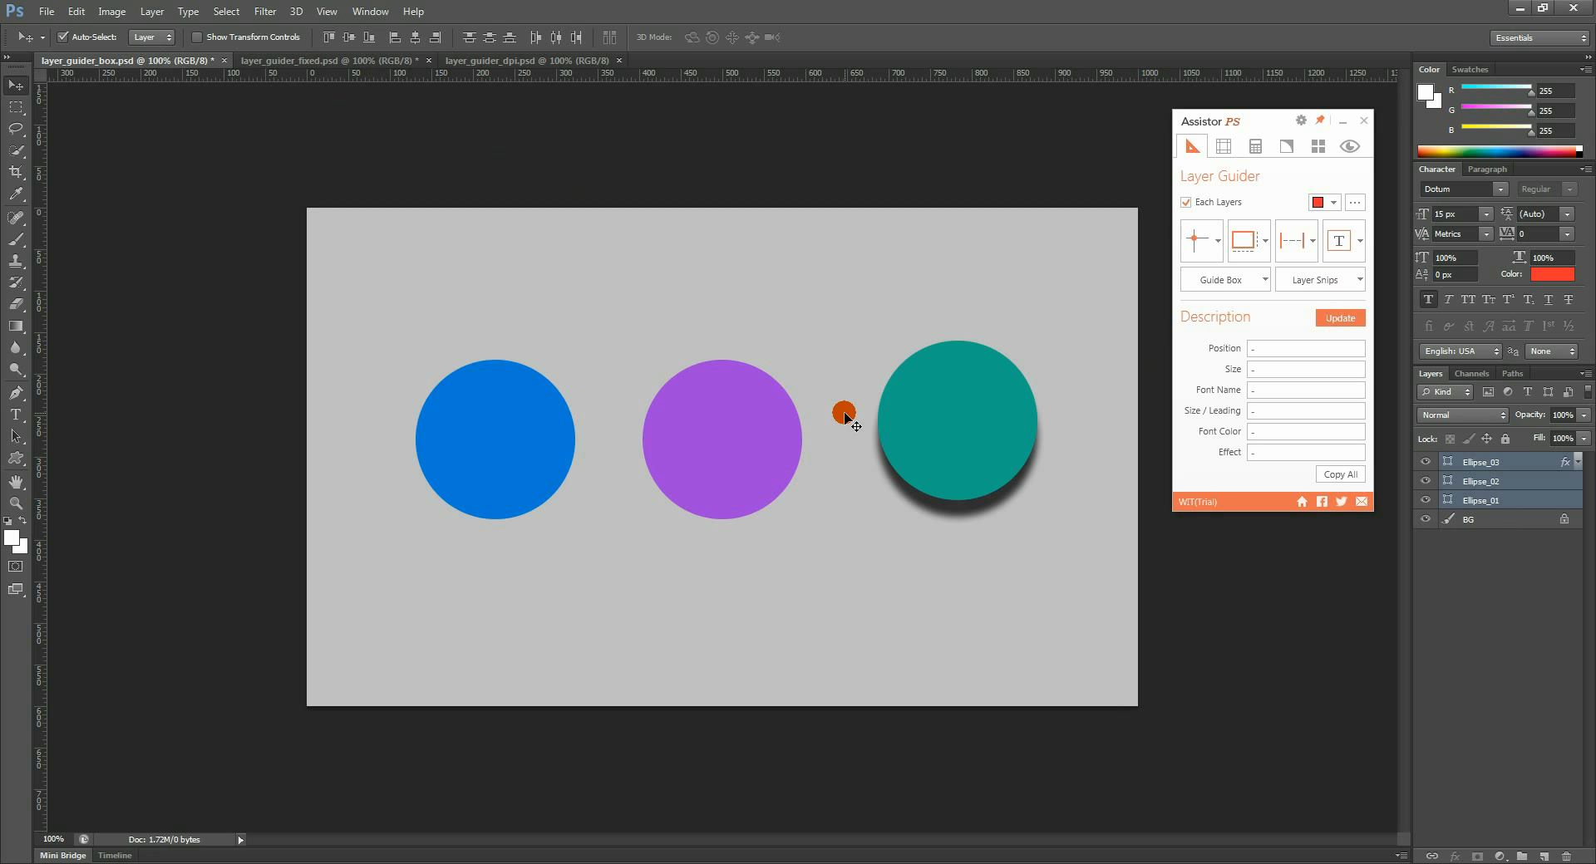
drag(447, 301, 1068, 492)
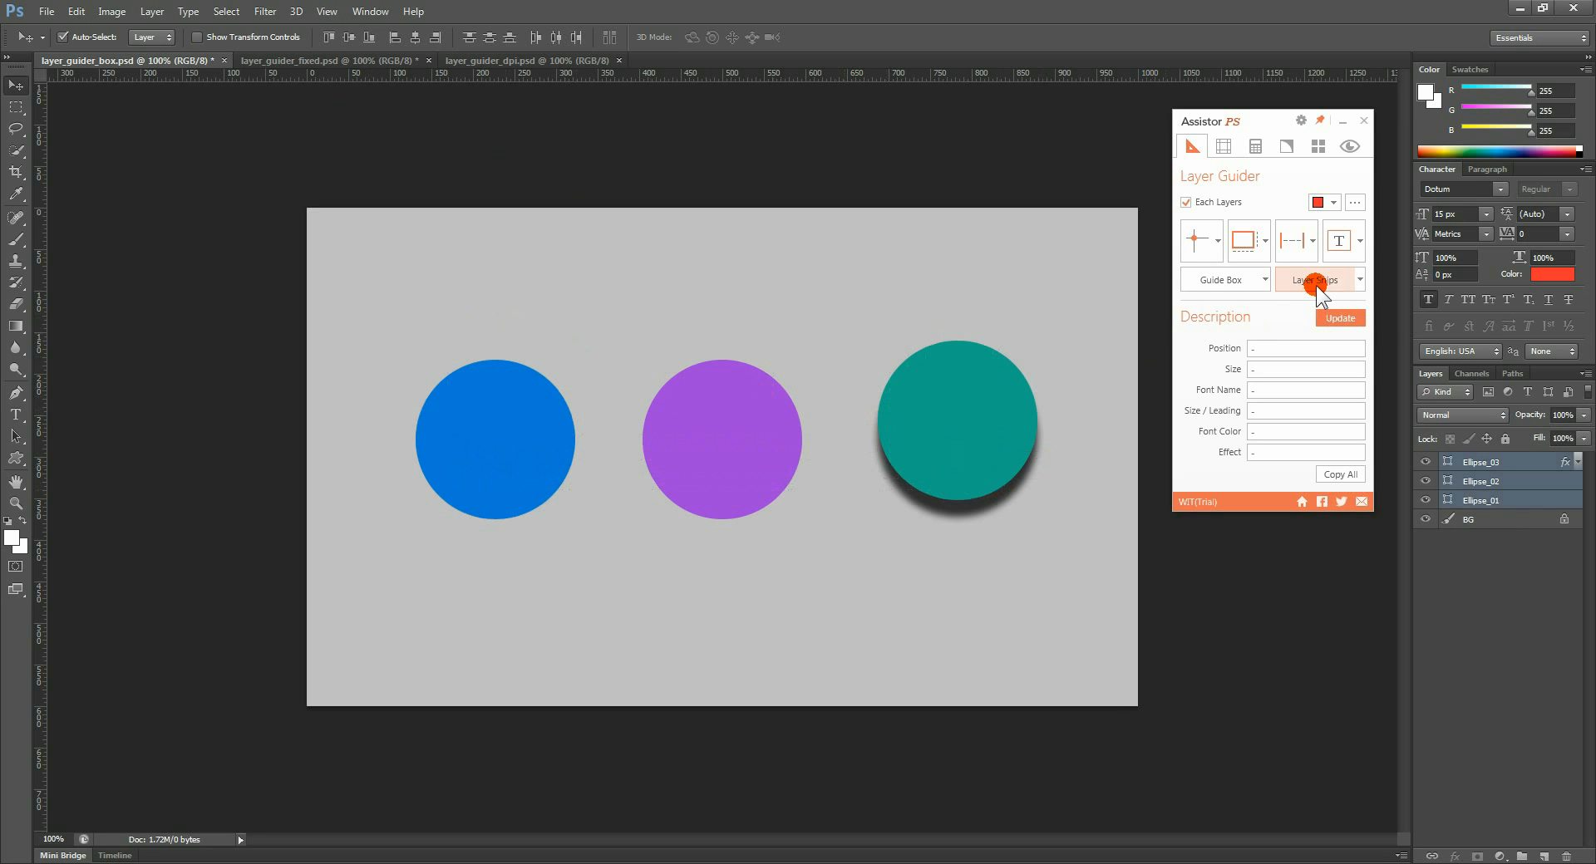
click(1315, 286)
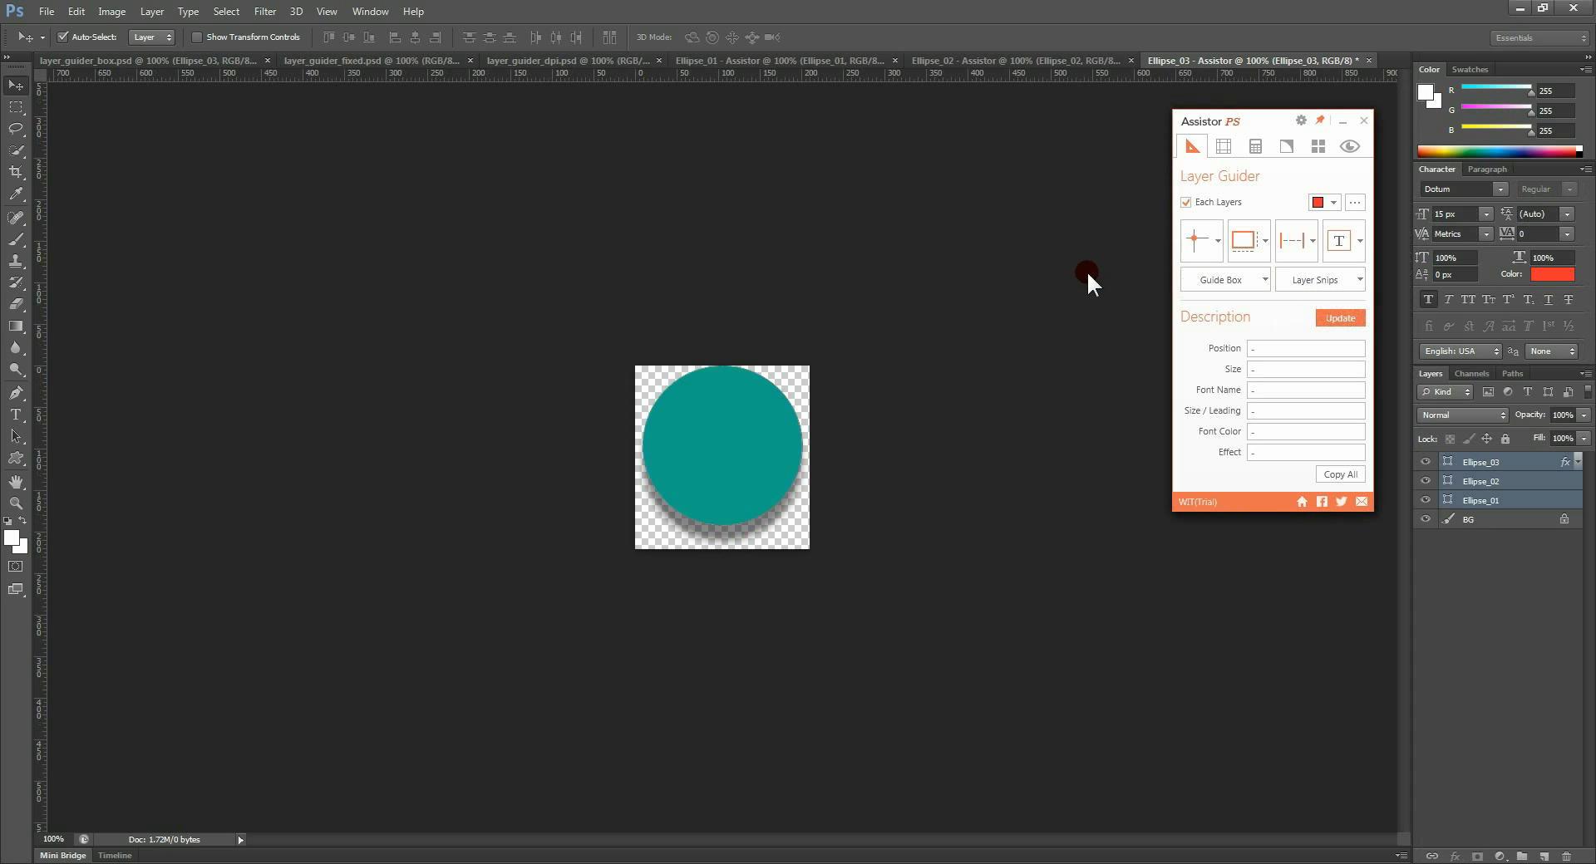
click(960, 60)
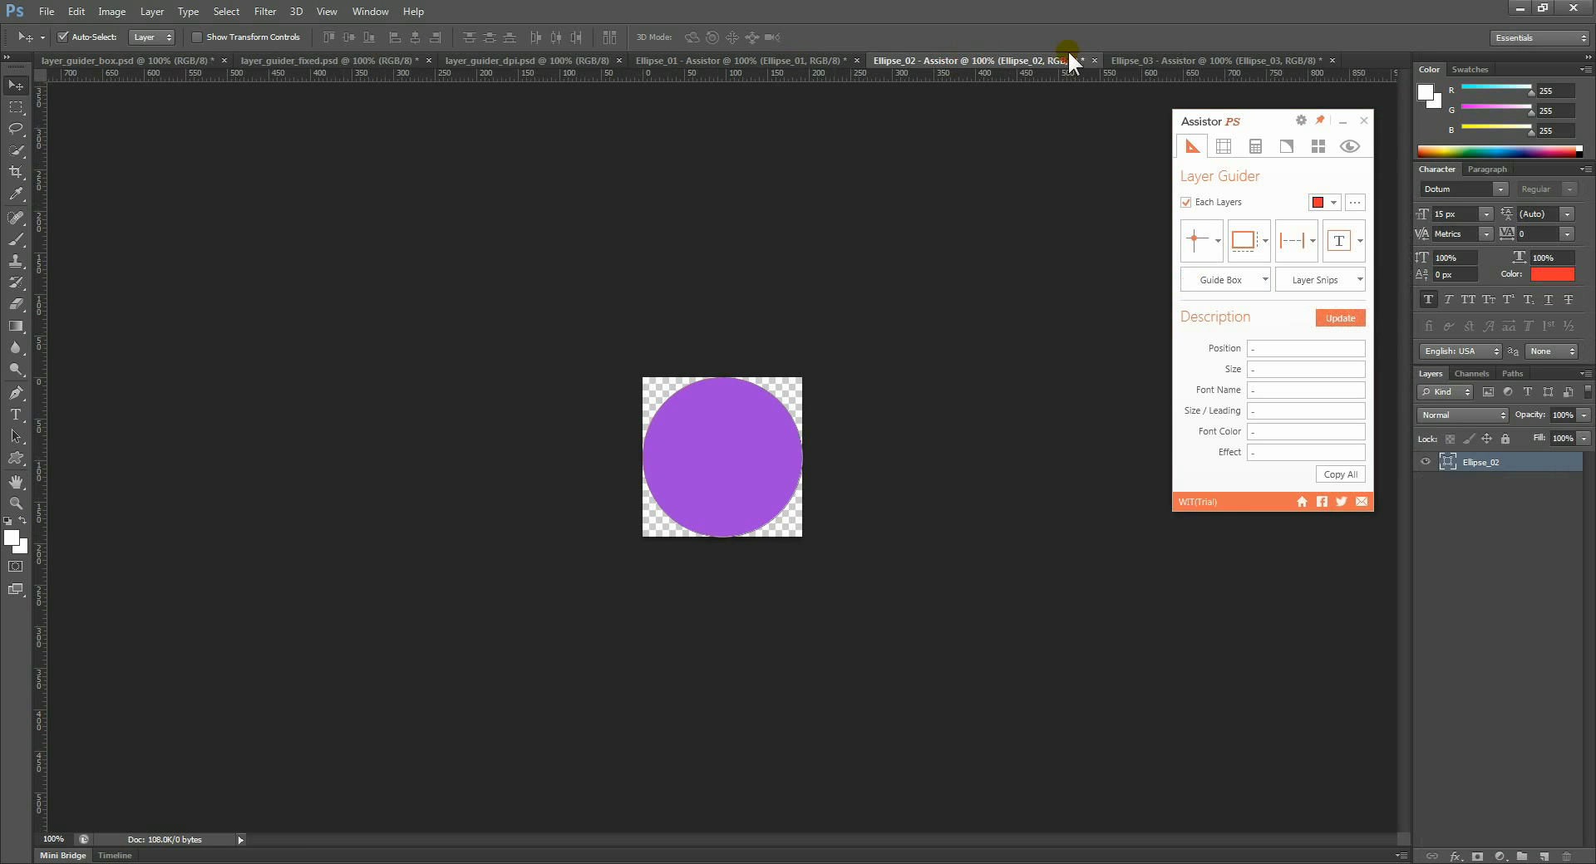
click(1145, 58)
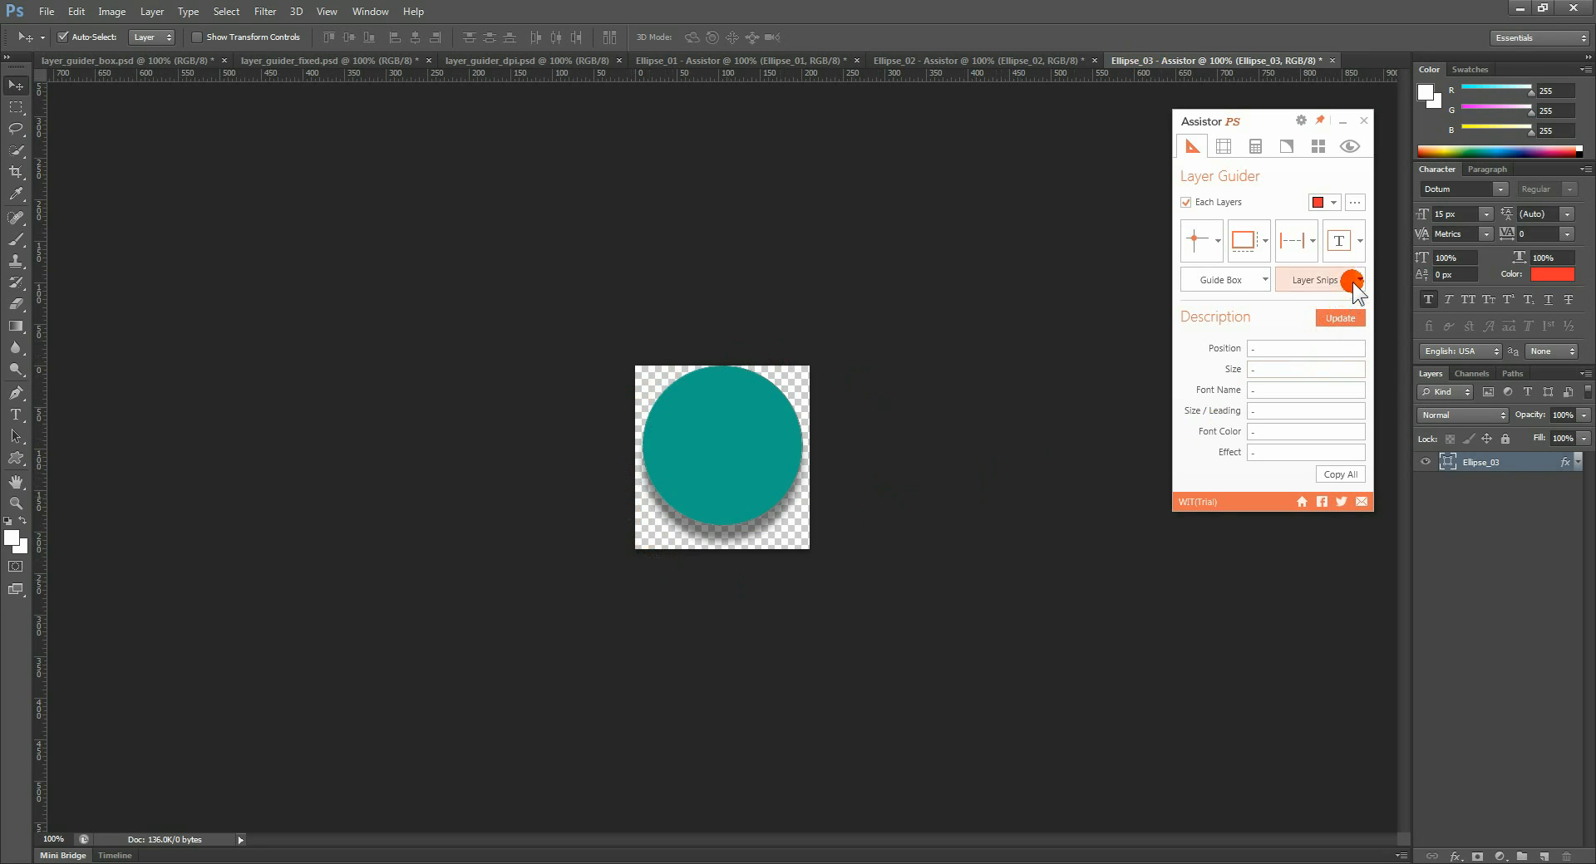
- Open the Layer Snips options and review the available Export Scale choices
click(1359, 280)
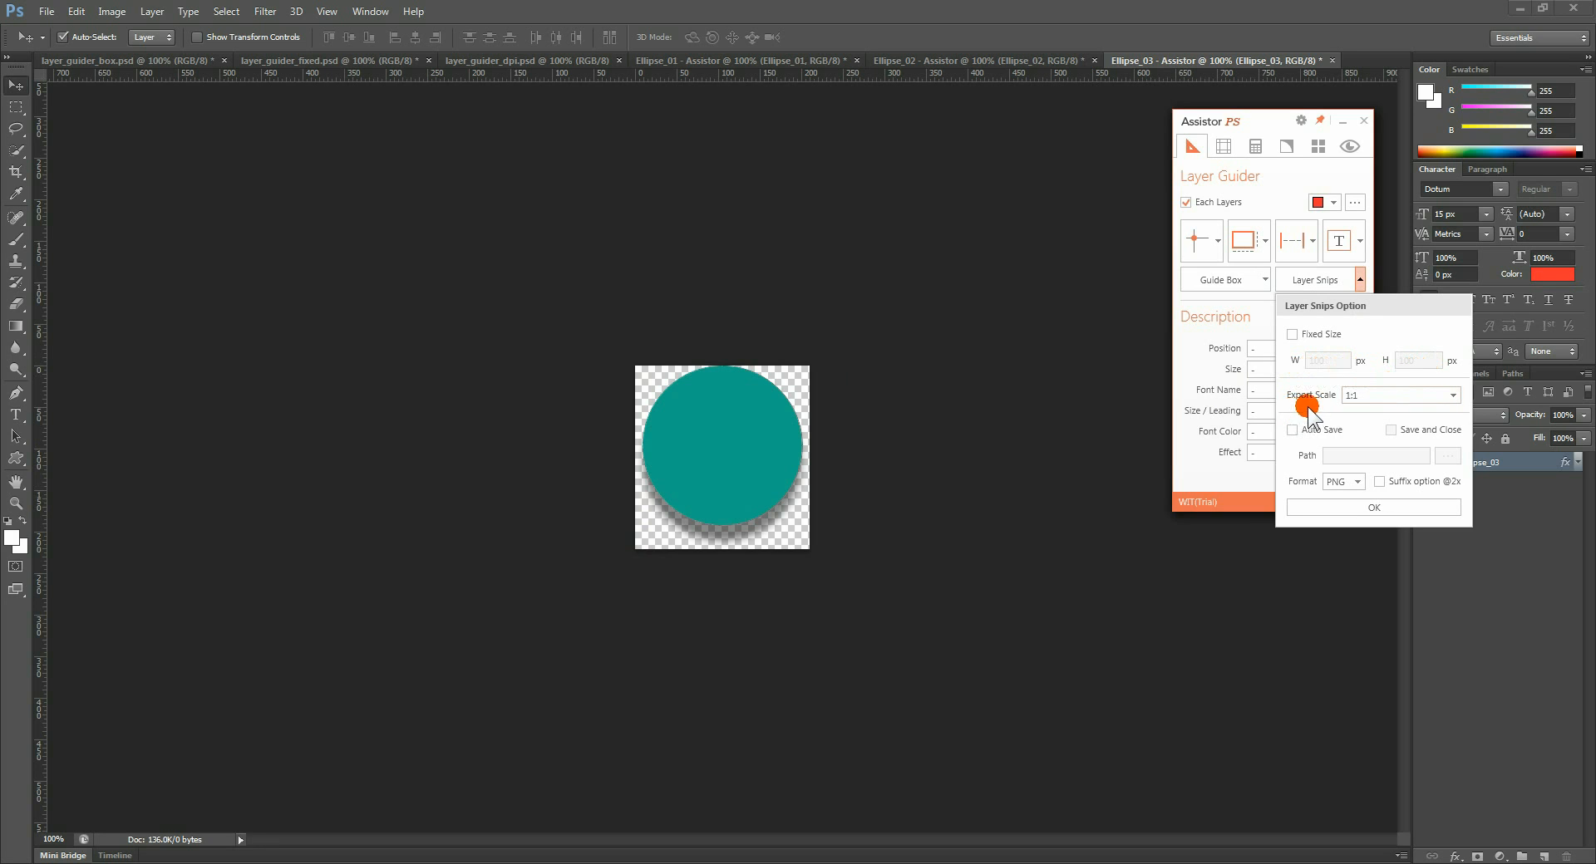
click(1451, 397)
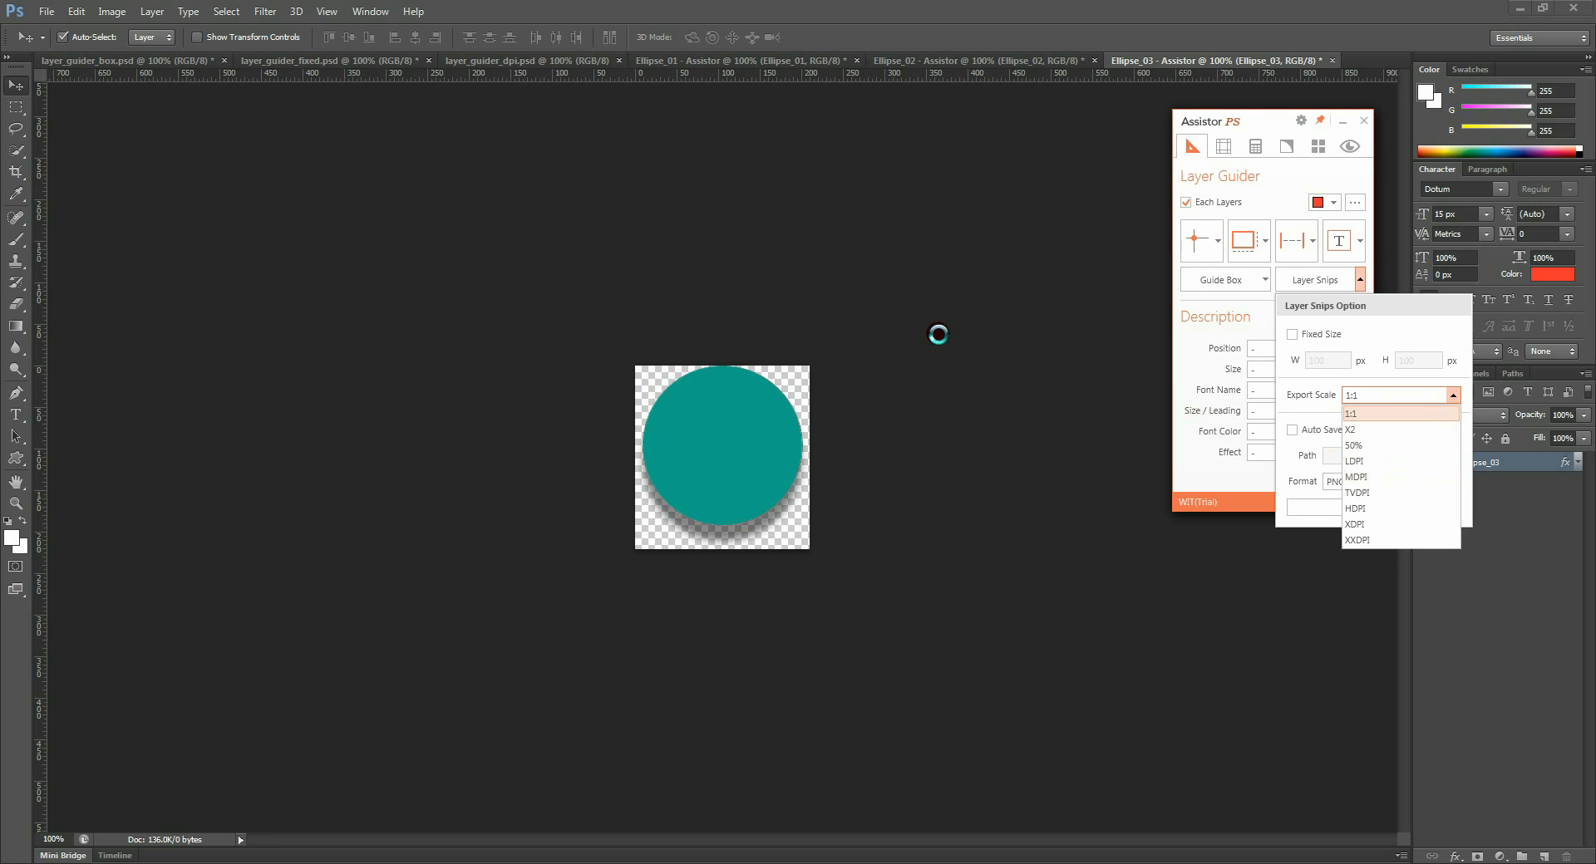
- Check the image size and resolution of the Ellipse_03 document without changing anything
click(139, 7)
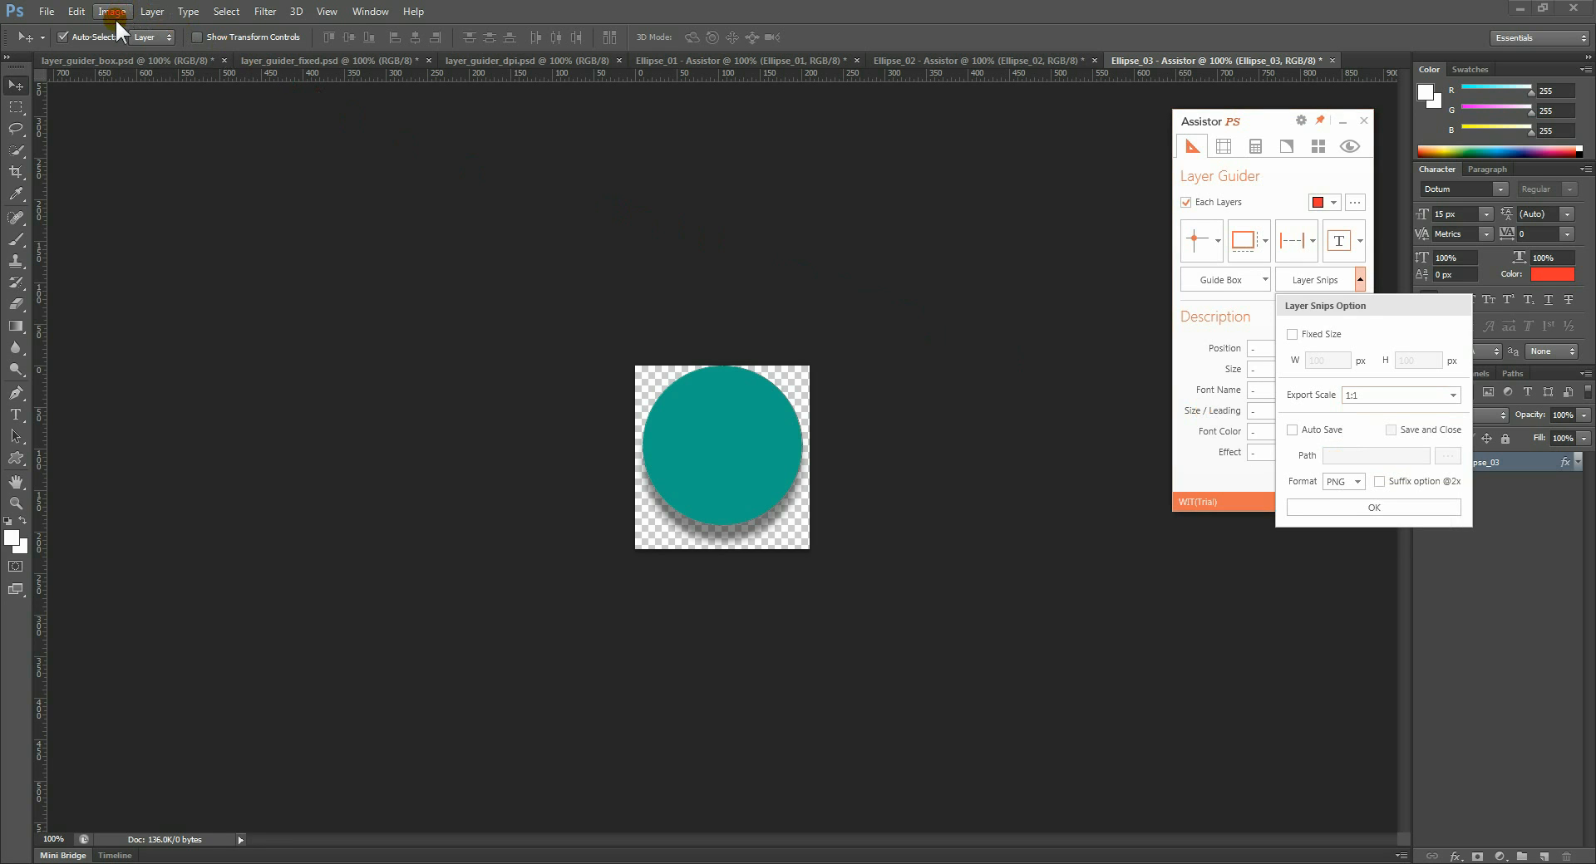
click(115, 10)
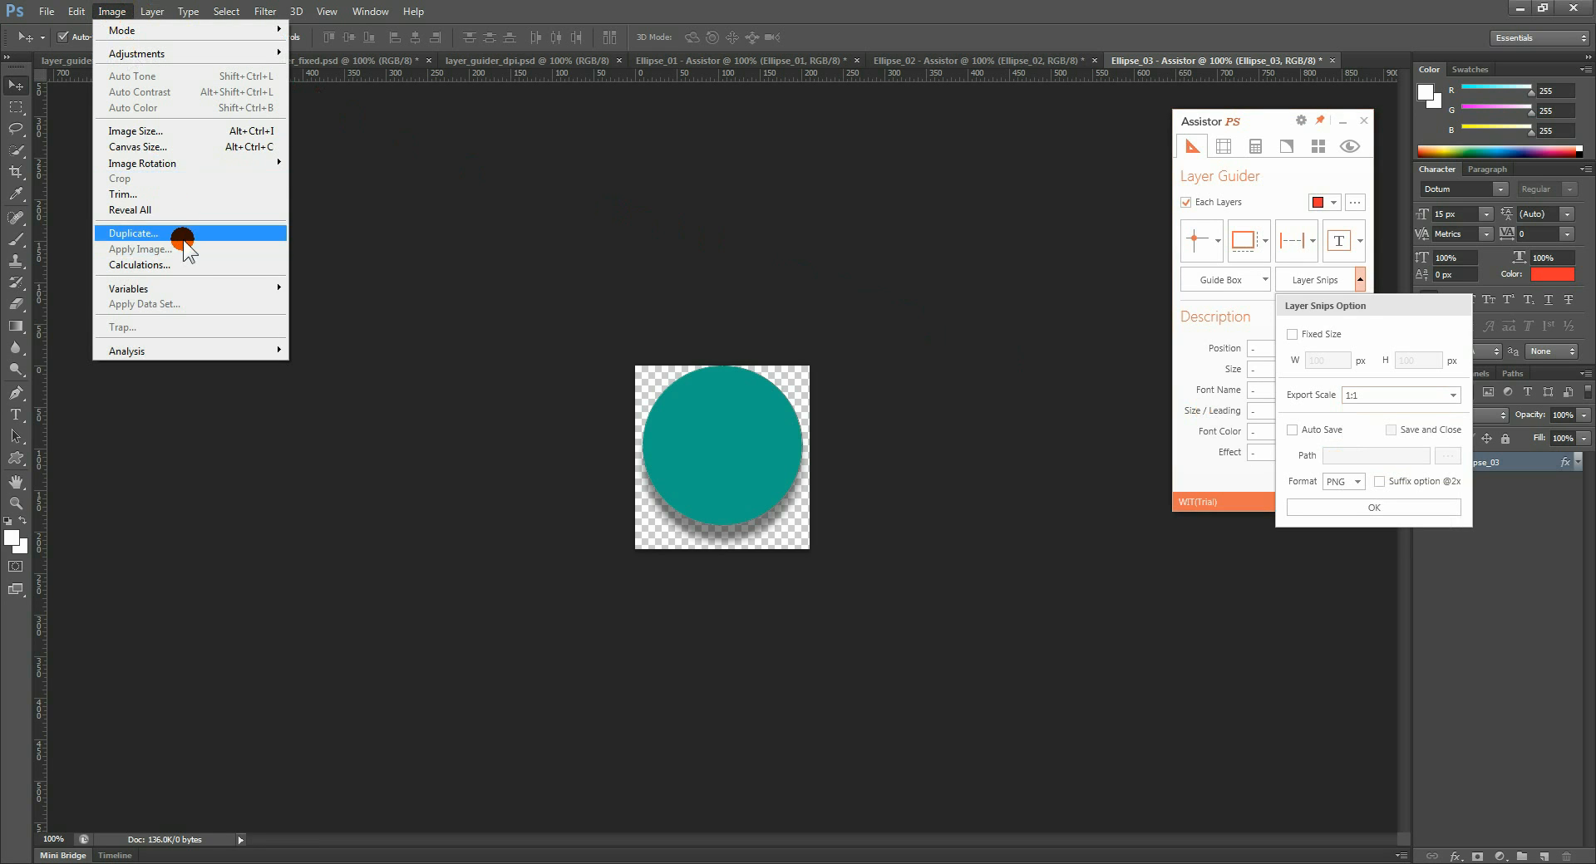
click(199, 133)
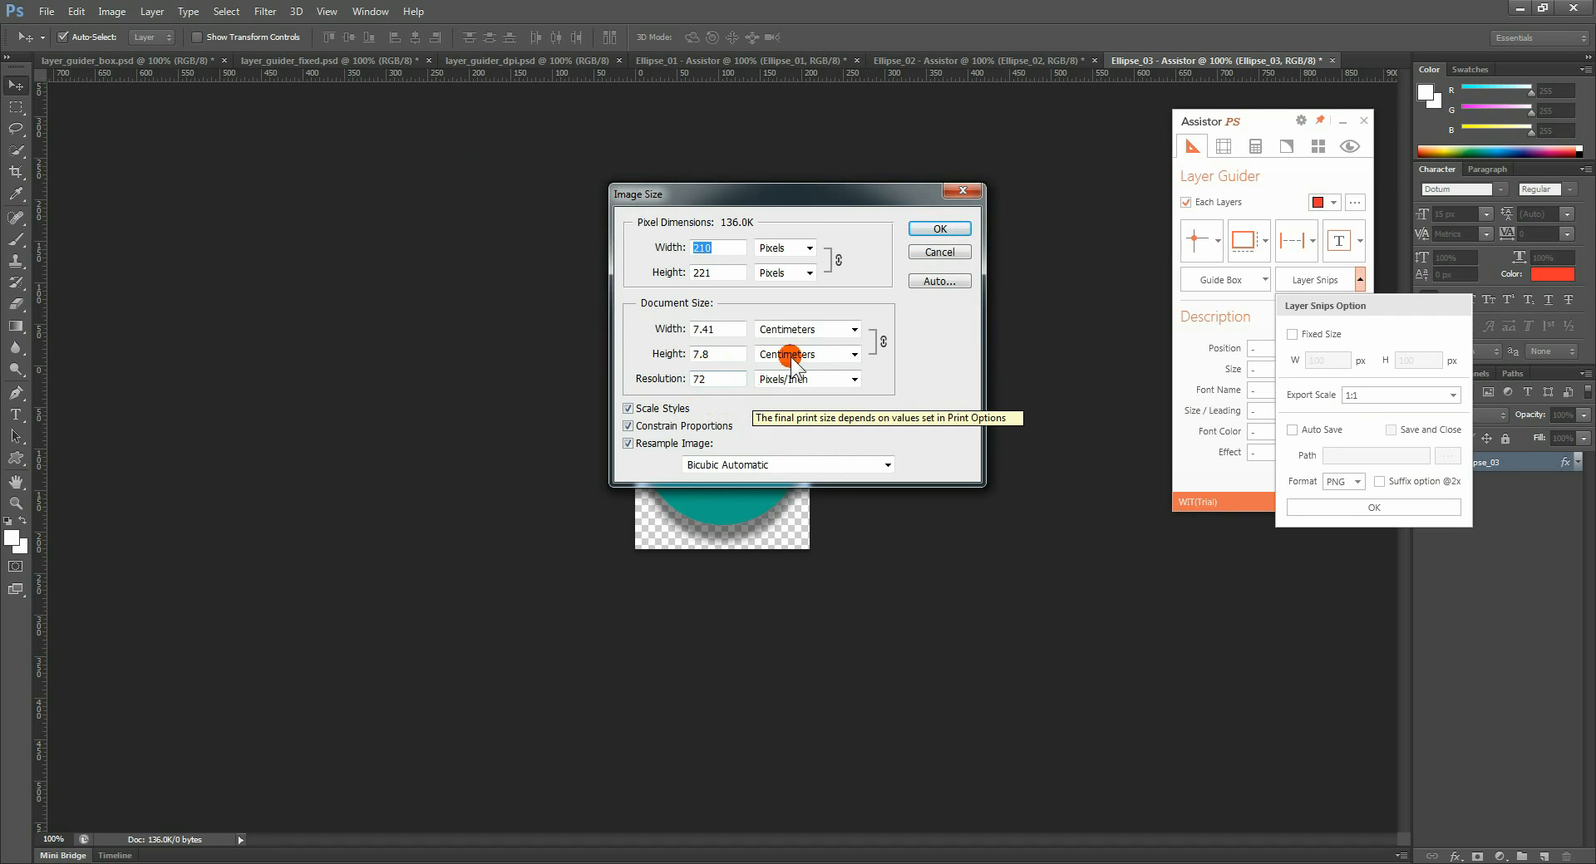
click(960, 194)
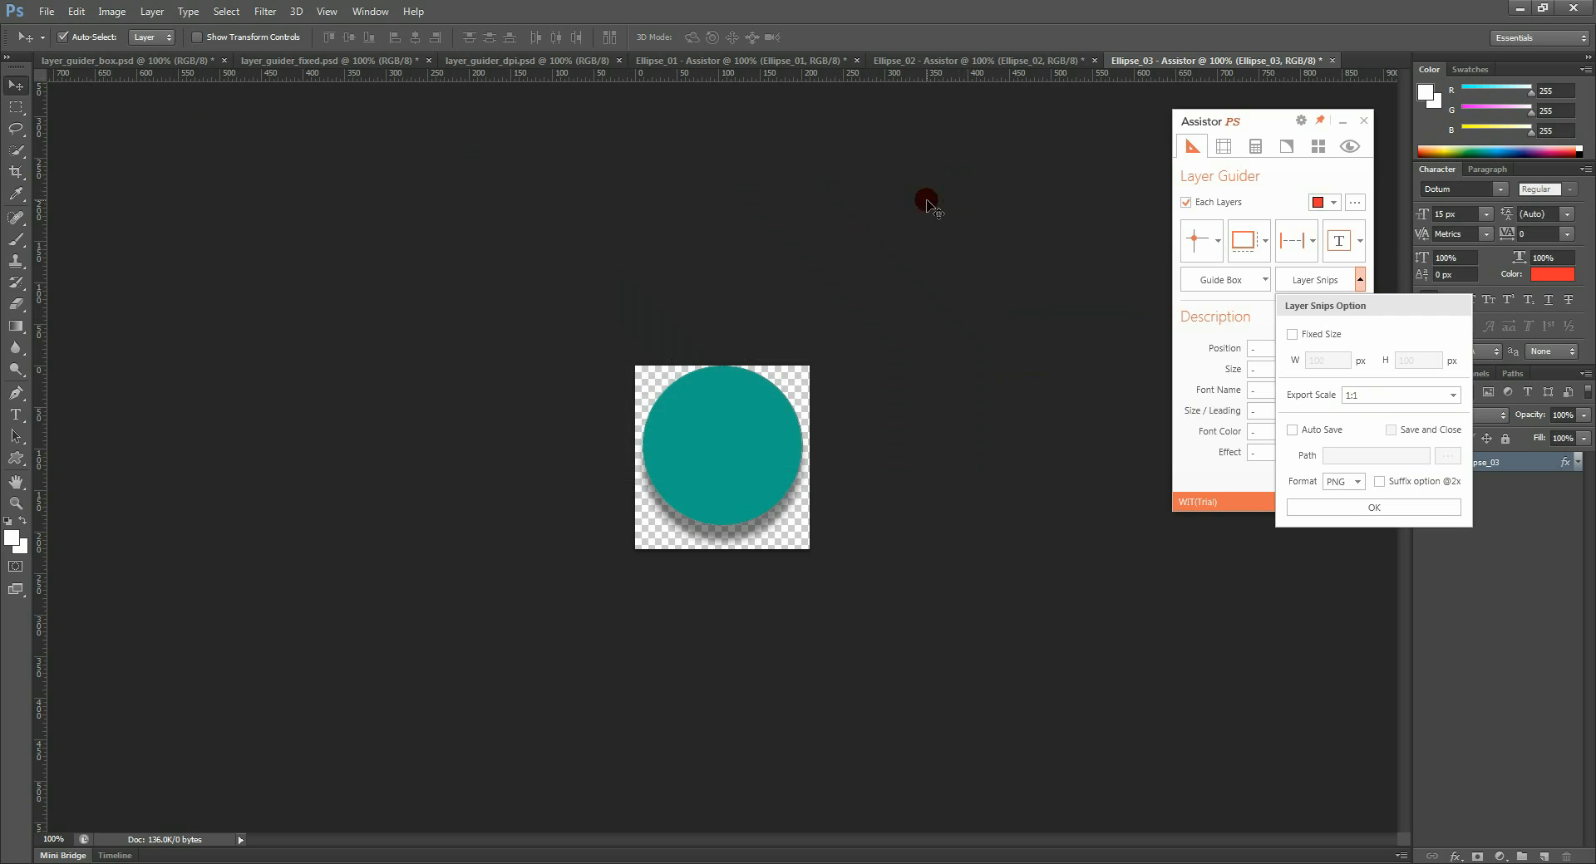
- View the DPI values in layer_guider_dpi.psd and compare them with the Export Scale choices
click(490, 60)
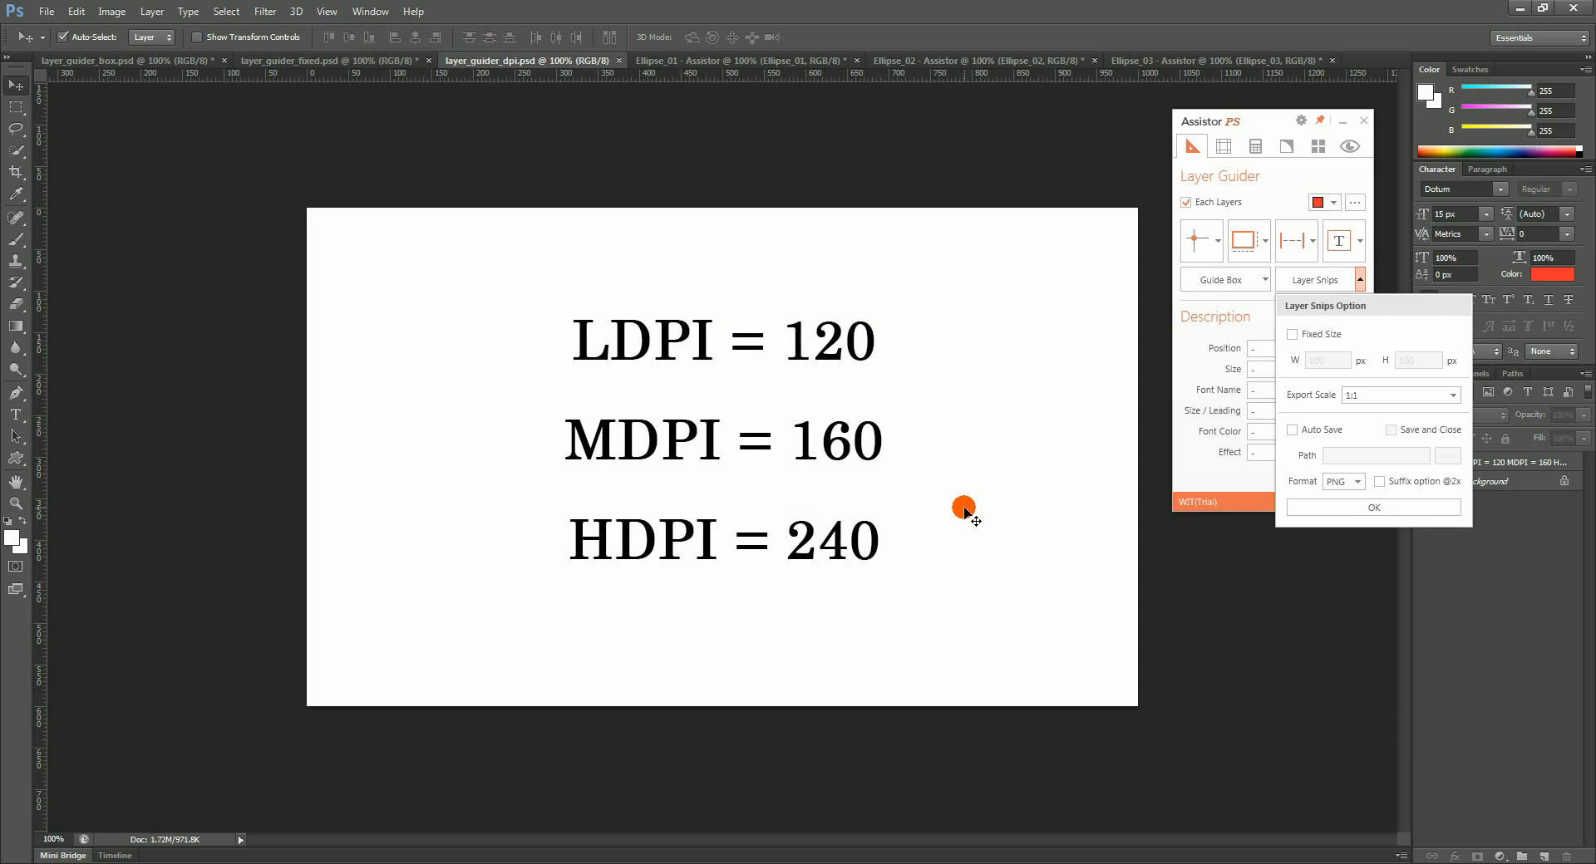
click(1450, 395)
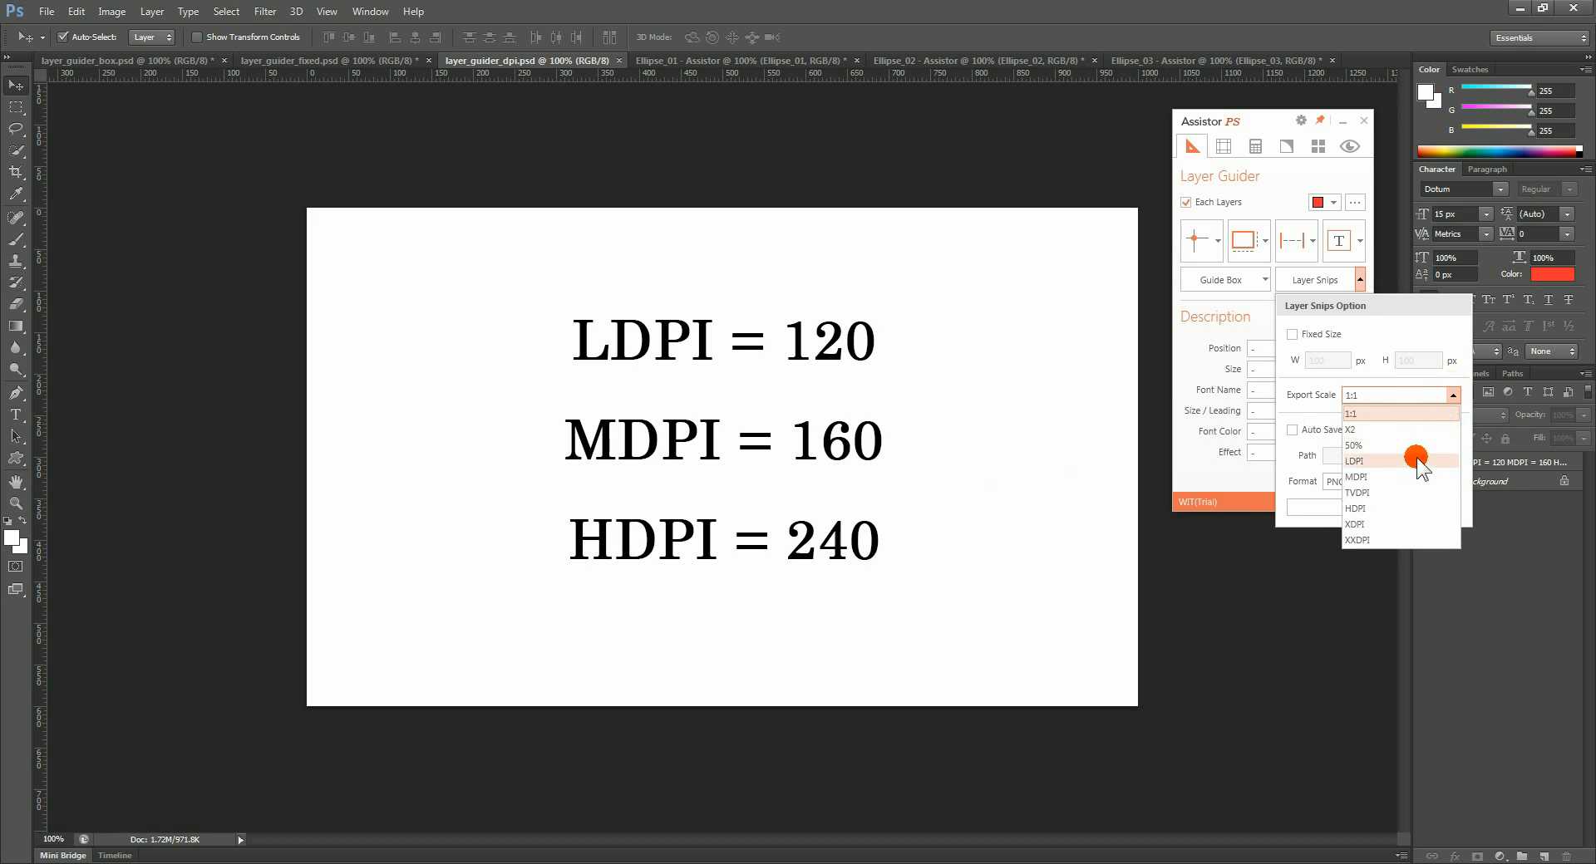
click(1452, 397)
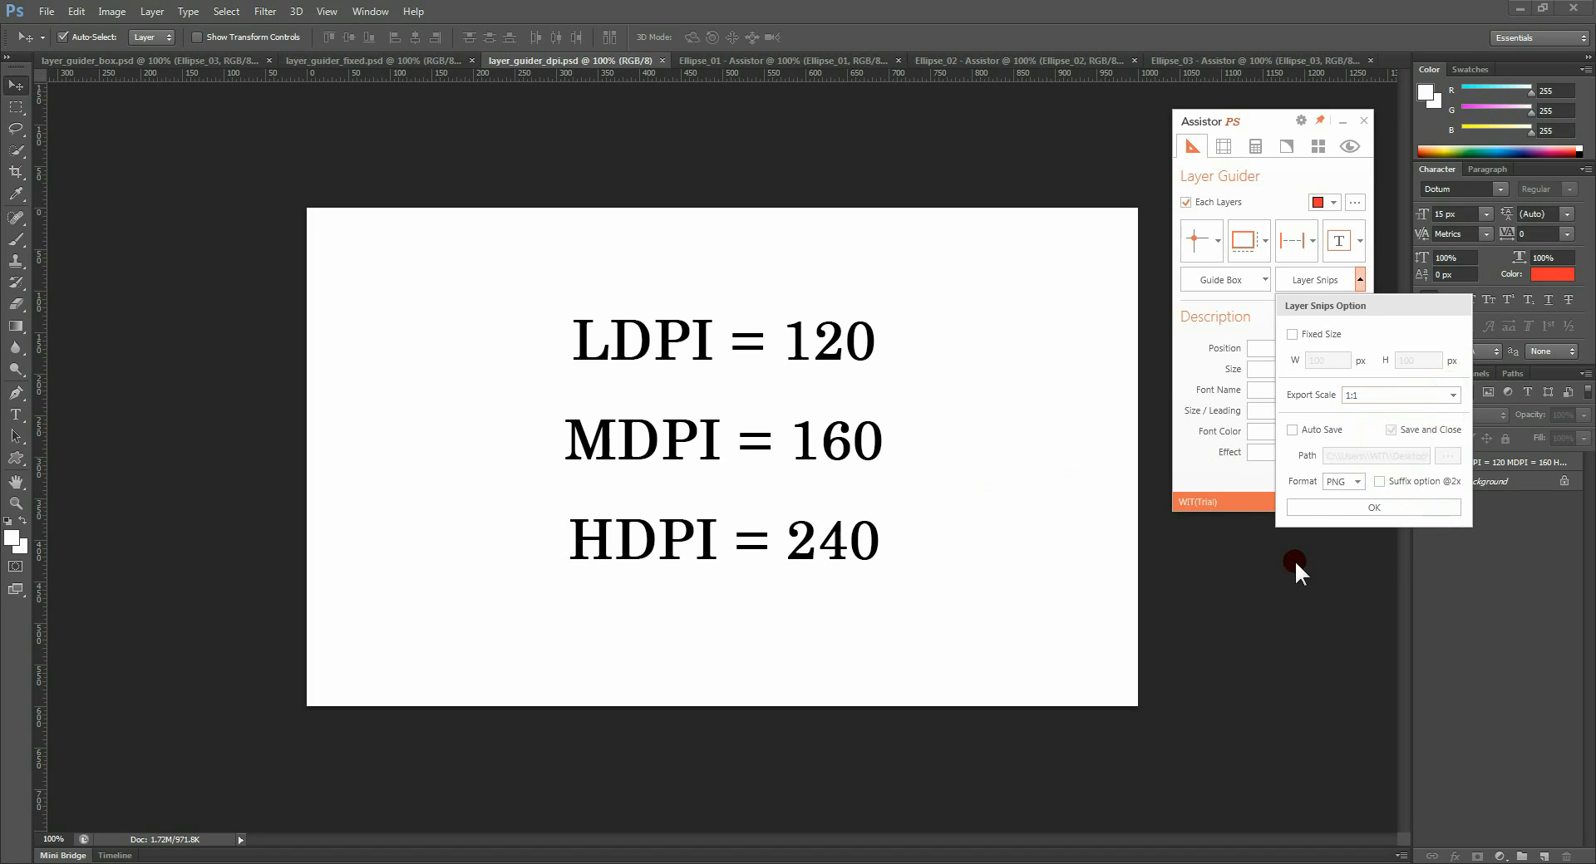
- Switch to layer_guider_box.psd and enable Auto Save with Save and Close in PNG format for Layer Snips
click(1262, 504)
click(133, 71)
click(1293, 429)
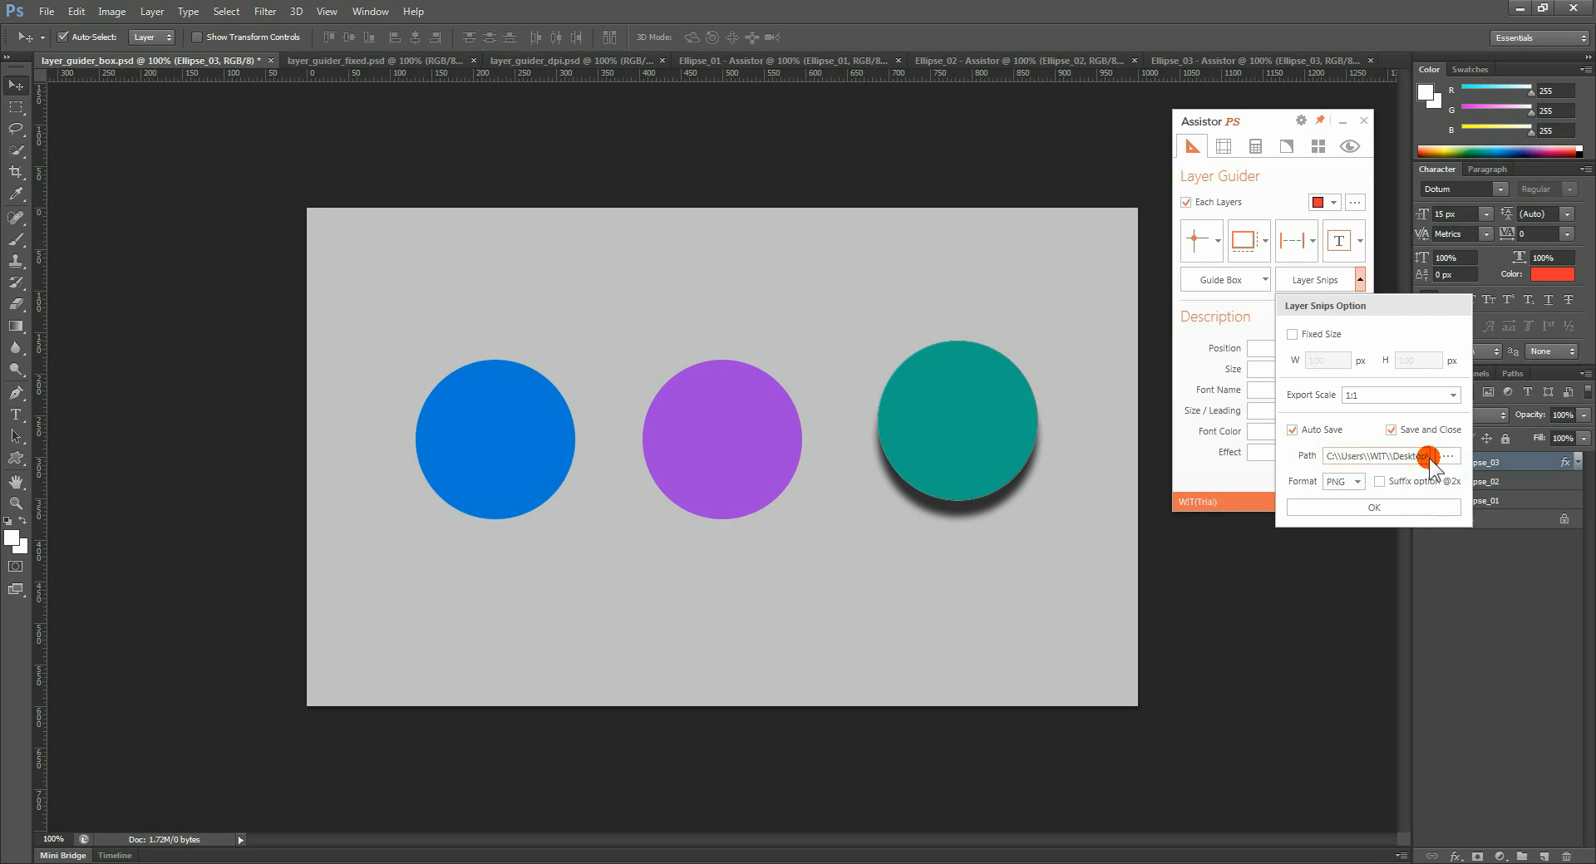
click(1334, 506)
- Export the three circles as separate PNG files with Layer Snips and check the files in the Test folder
click(607, 375)
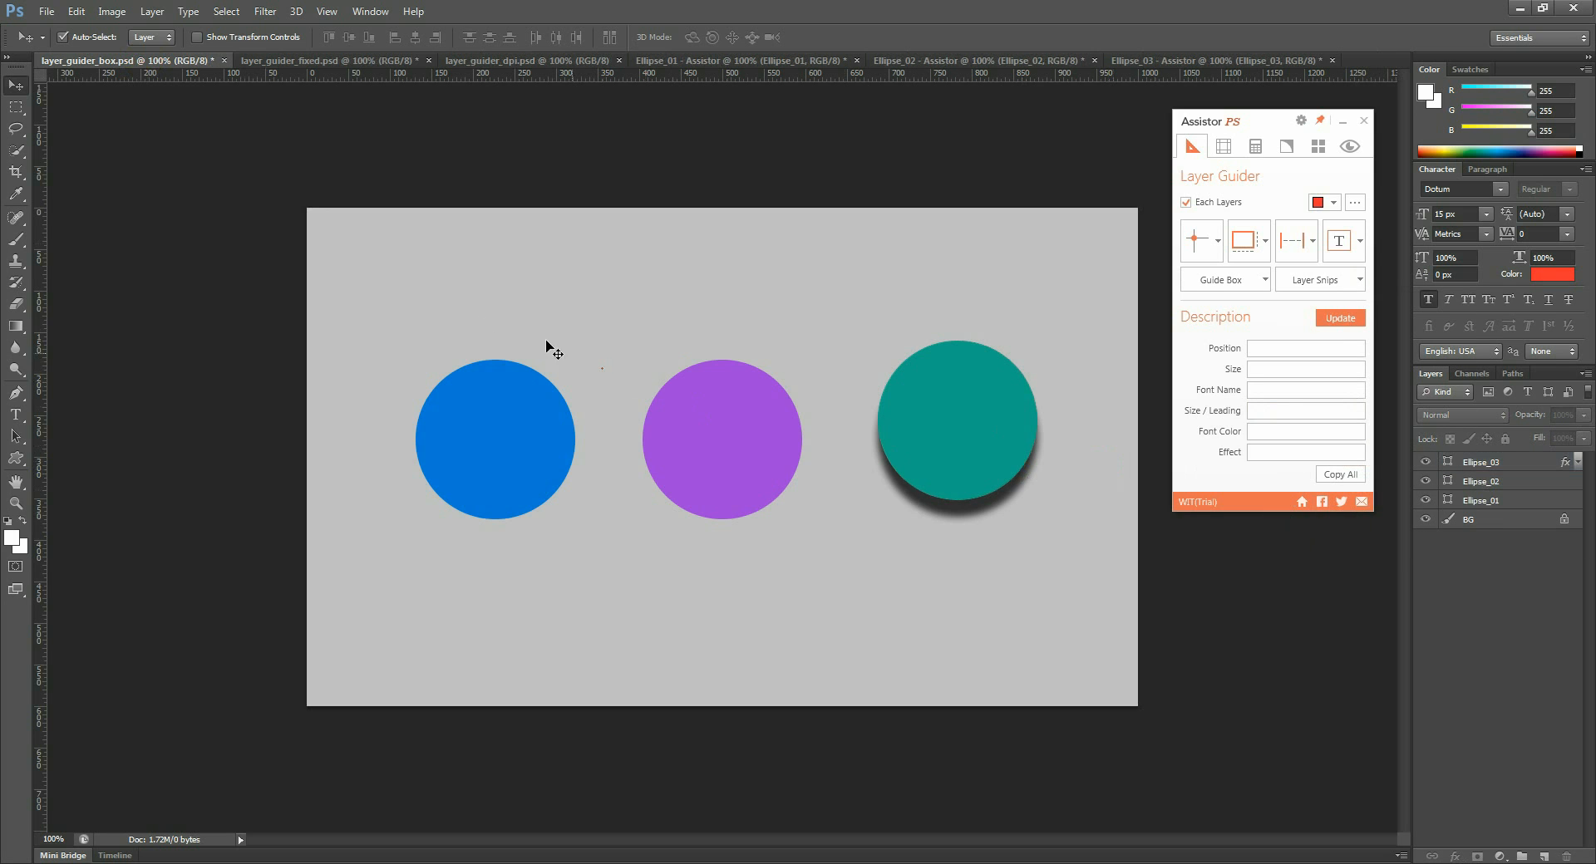
drag(461, 316, 1038, 524)
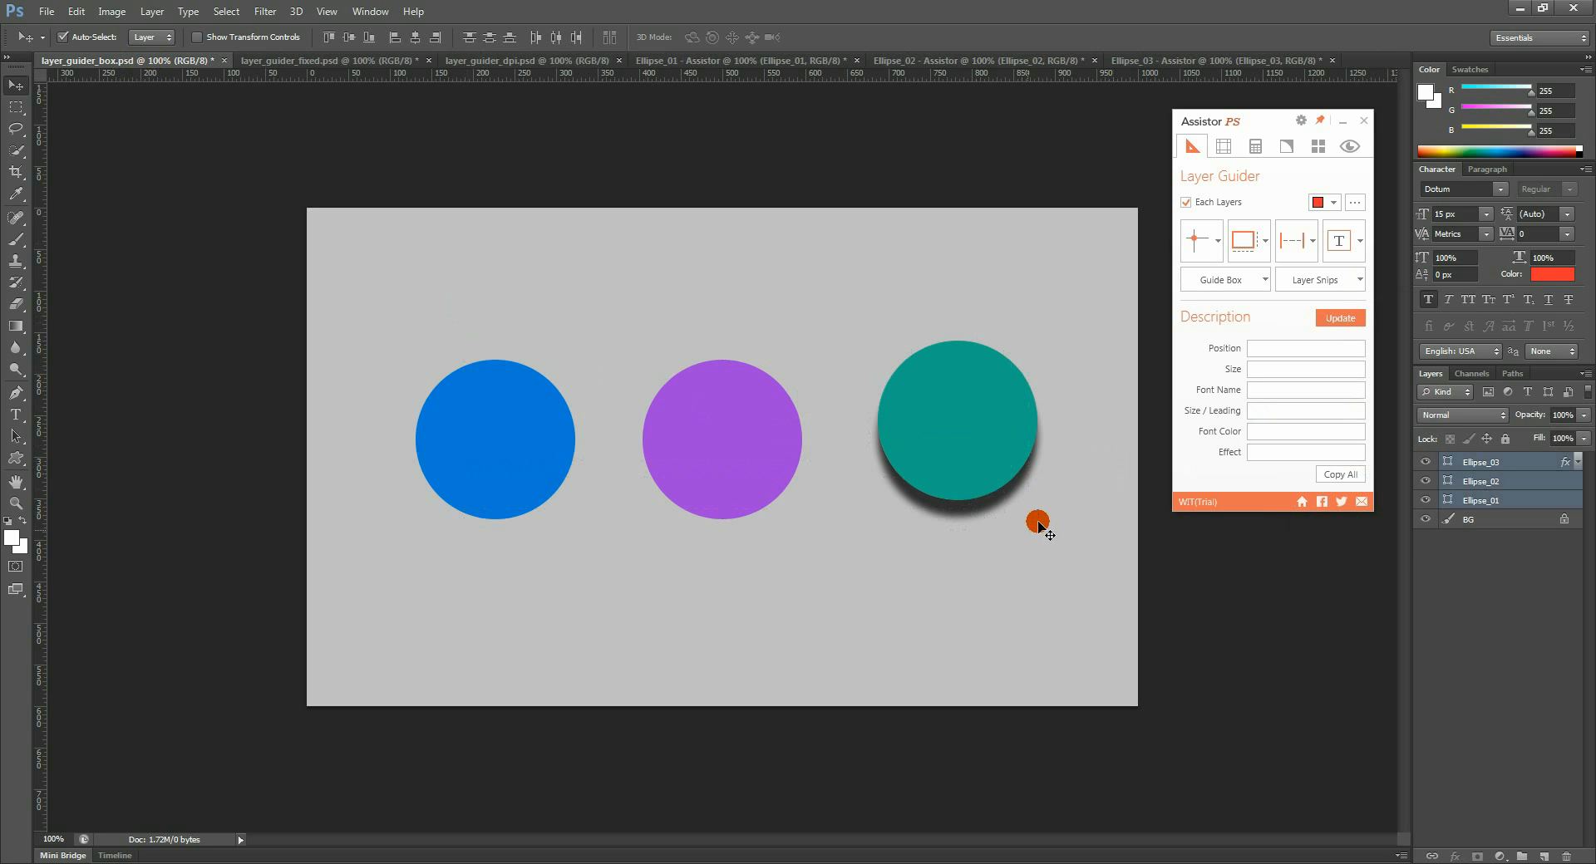
click(1320, 283)
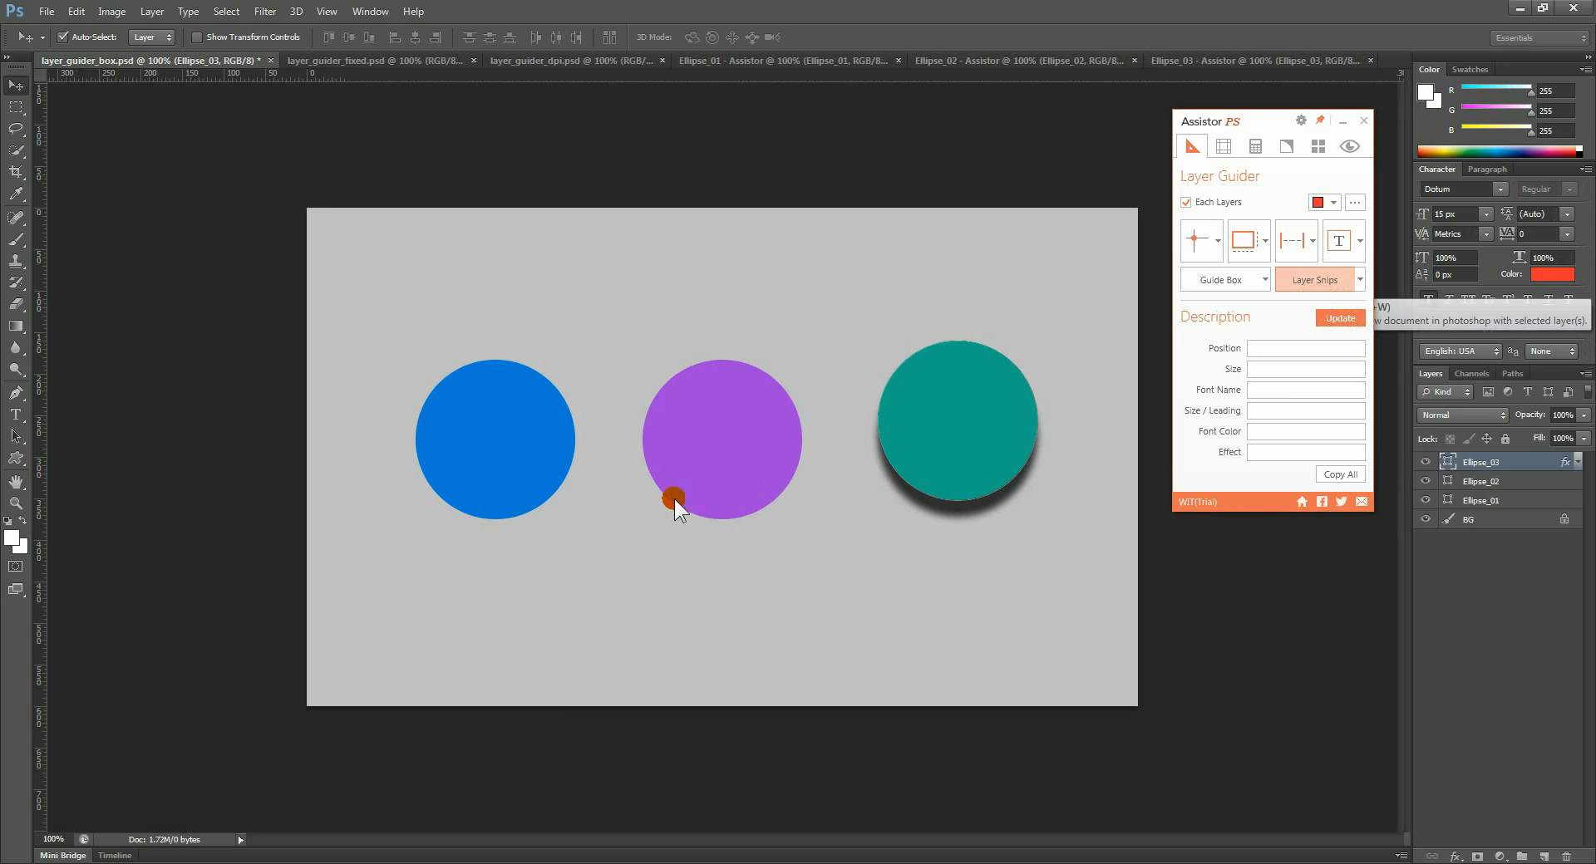
click(169, 853)
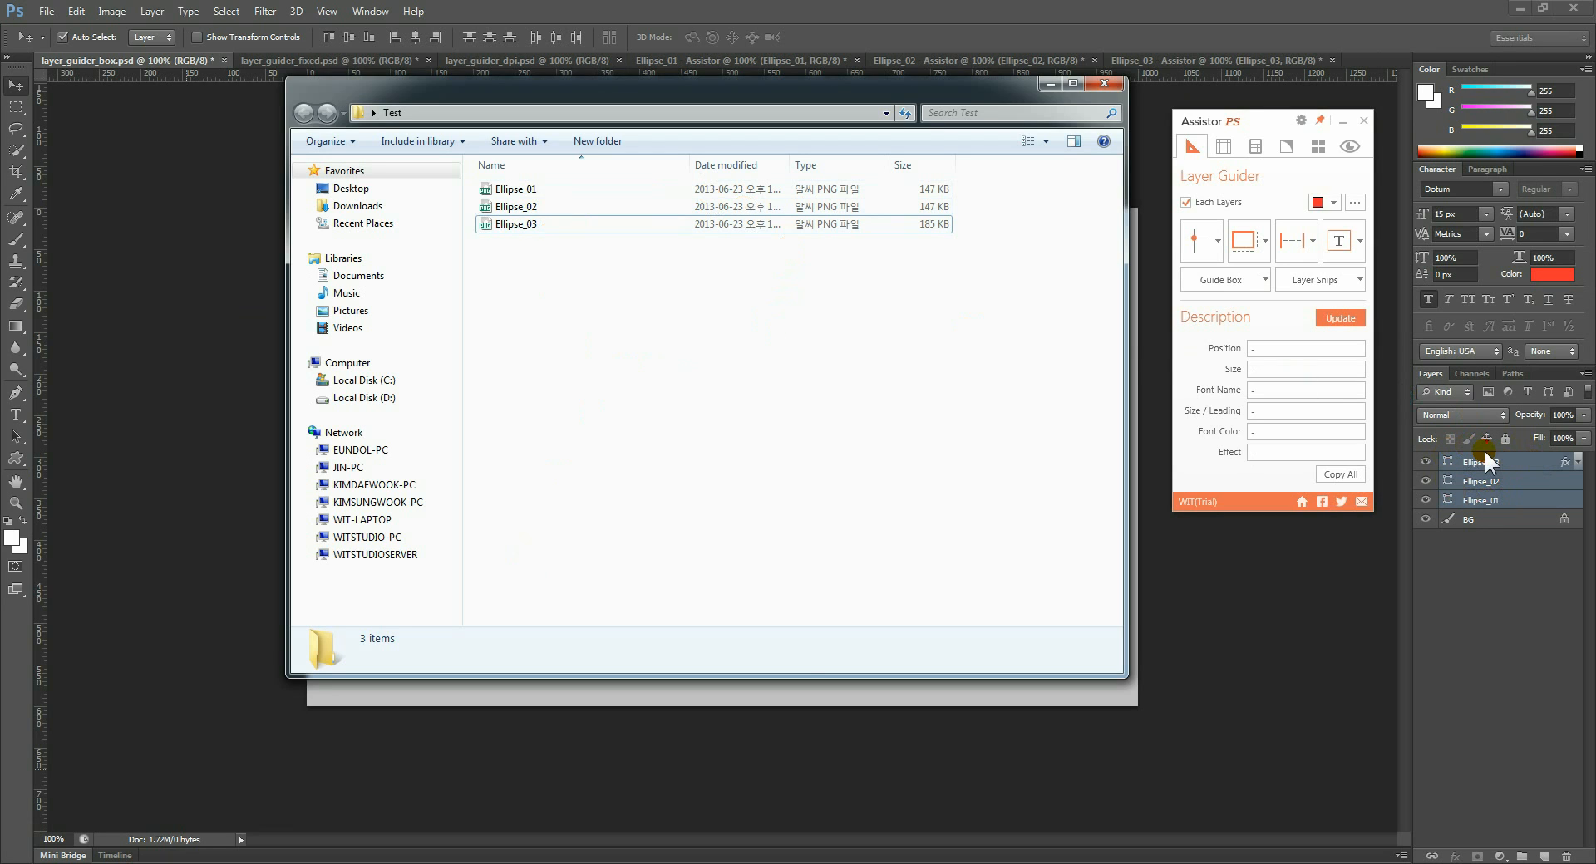
click(1049, 84)
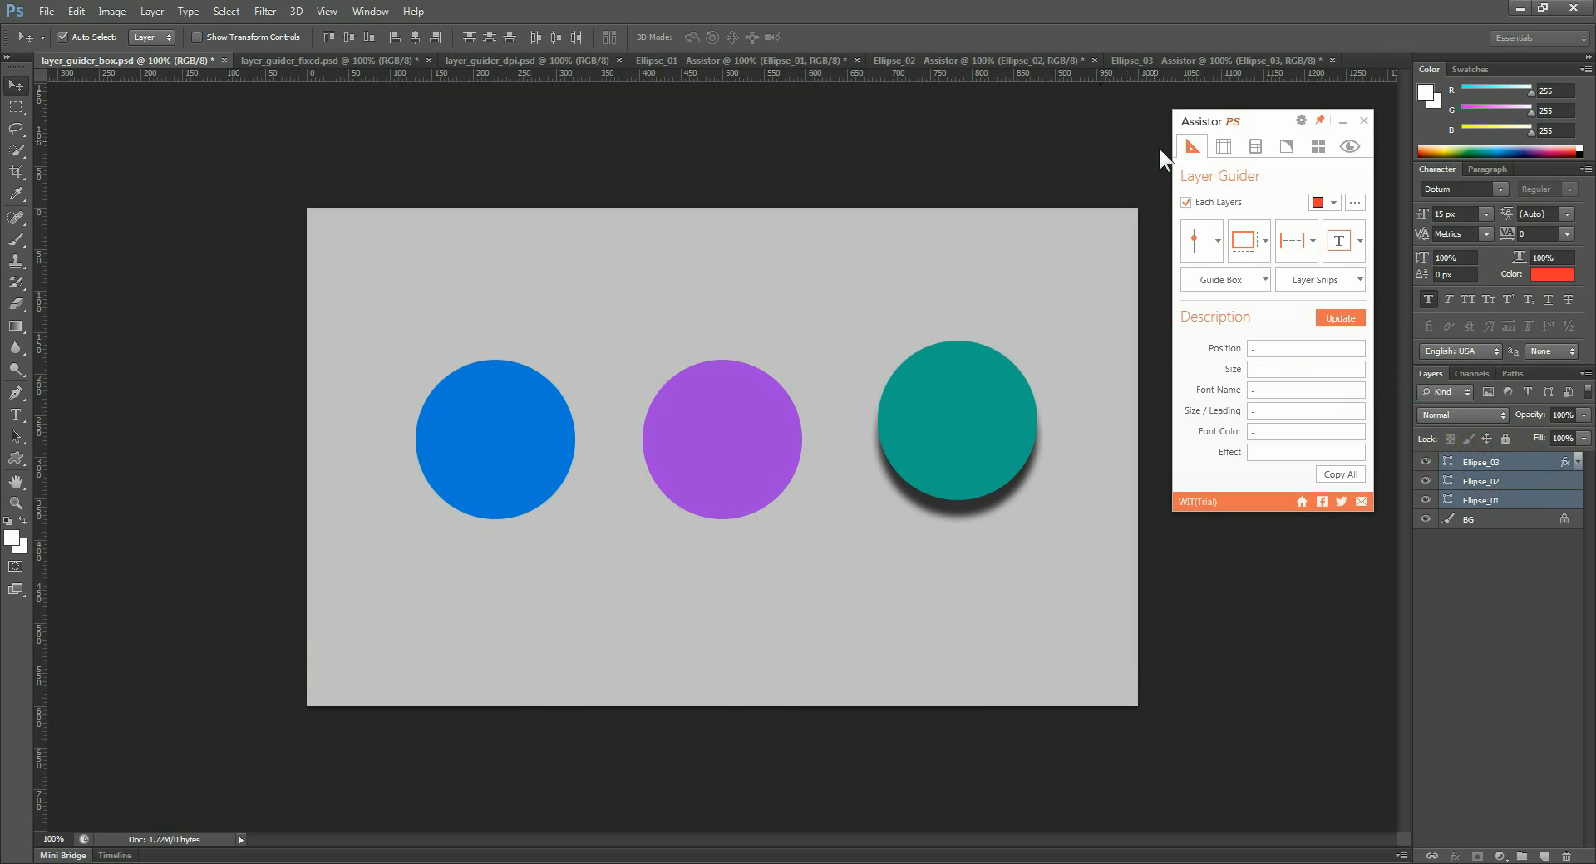
click(1360, 277)
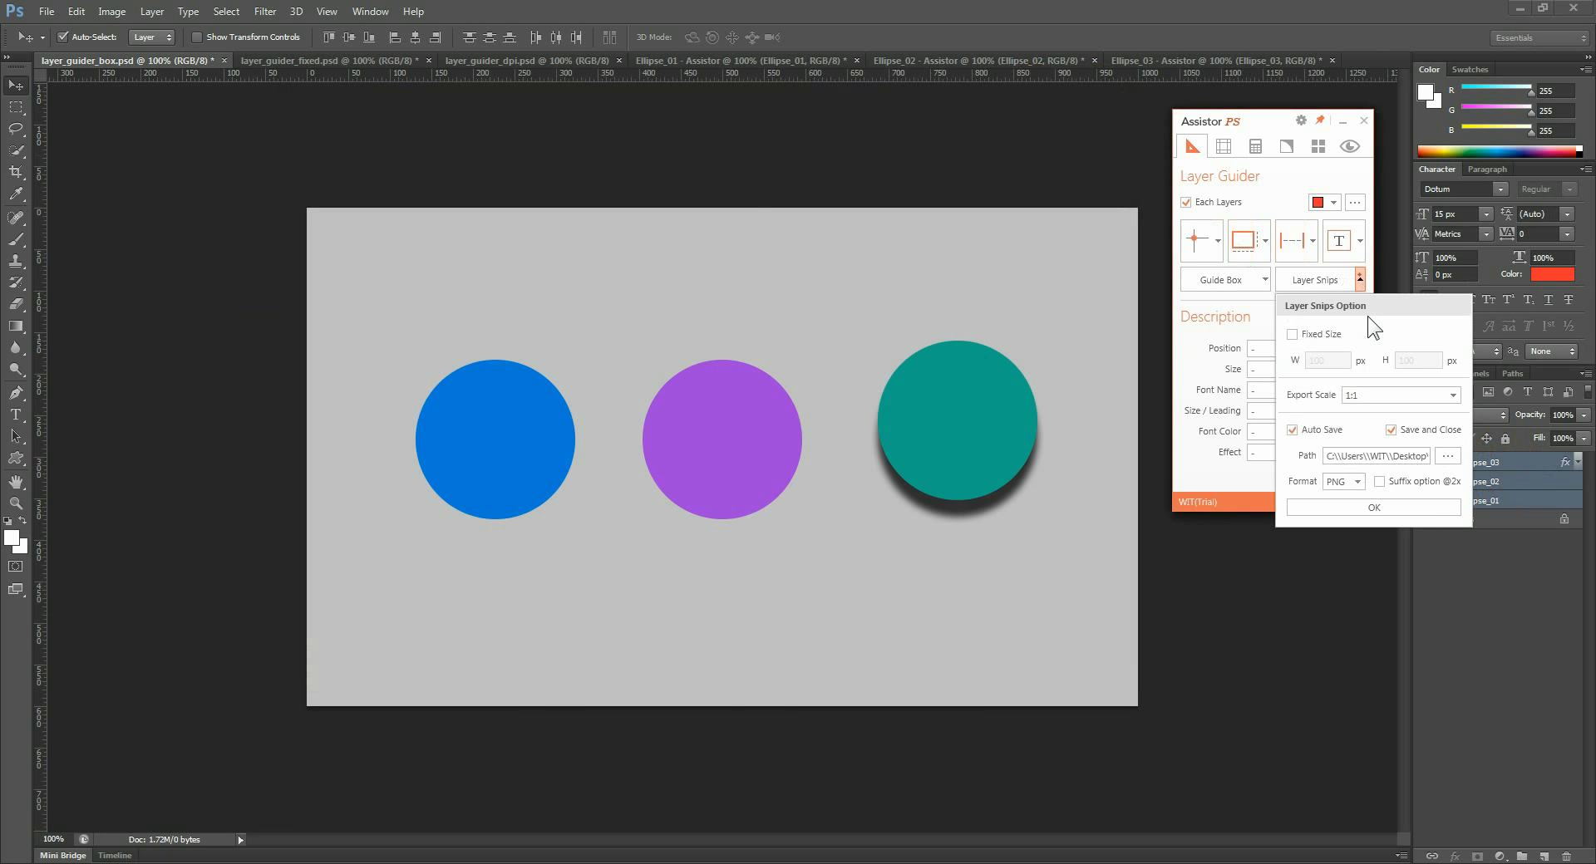
click(1392, 431)
click(1382, 484)
click(1379, 483)
click(1384, 506)
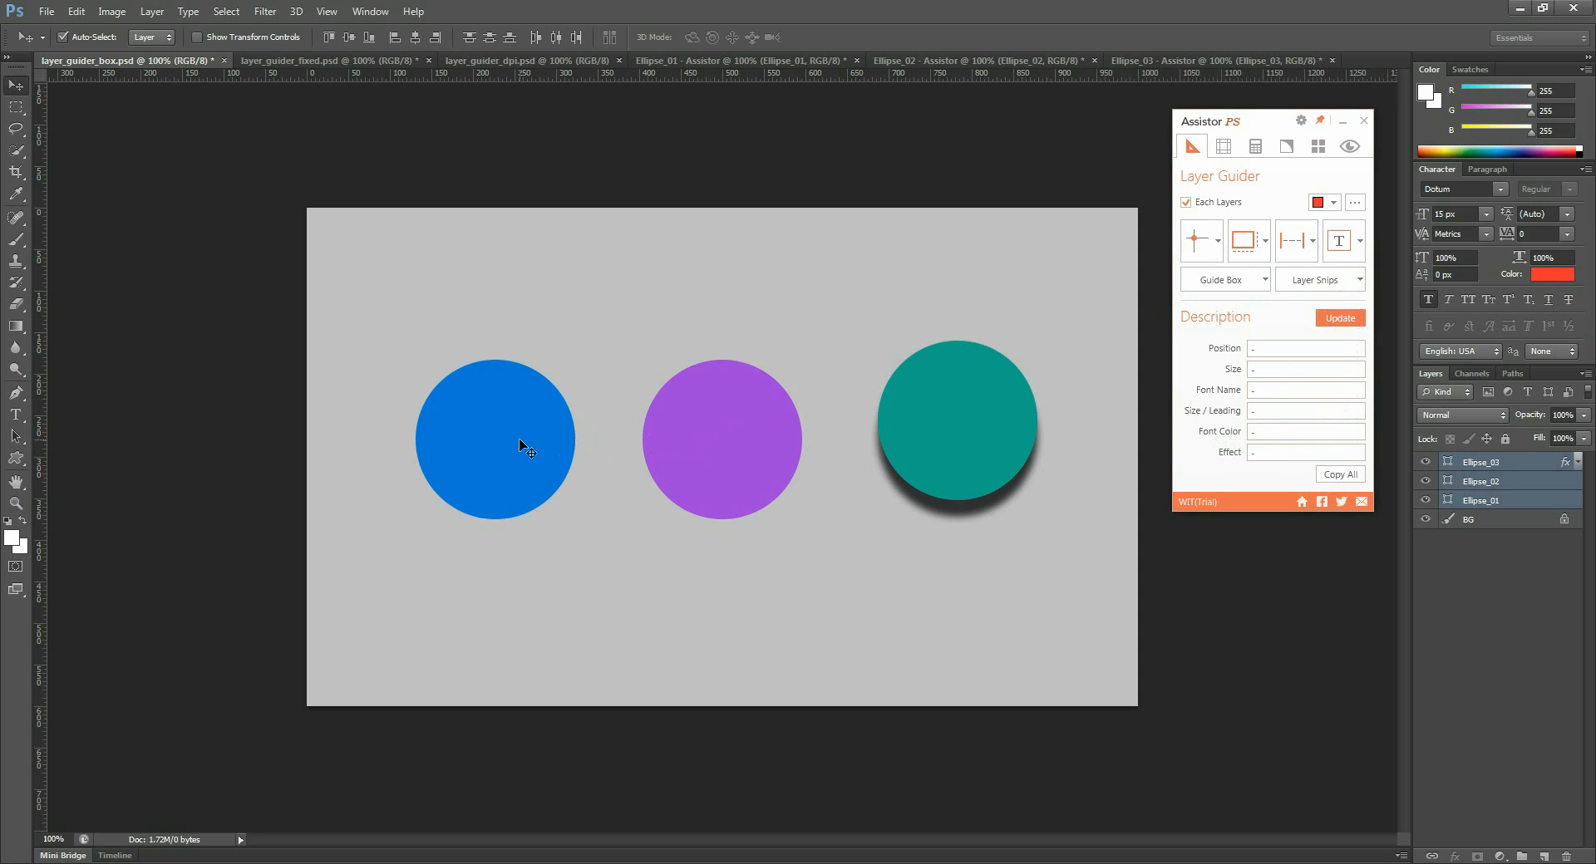
- Update the description of the three selected circles and paste all of it into a blank Notepad document
click(1353, 315)
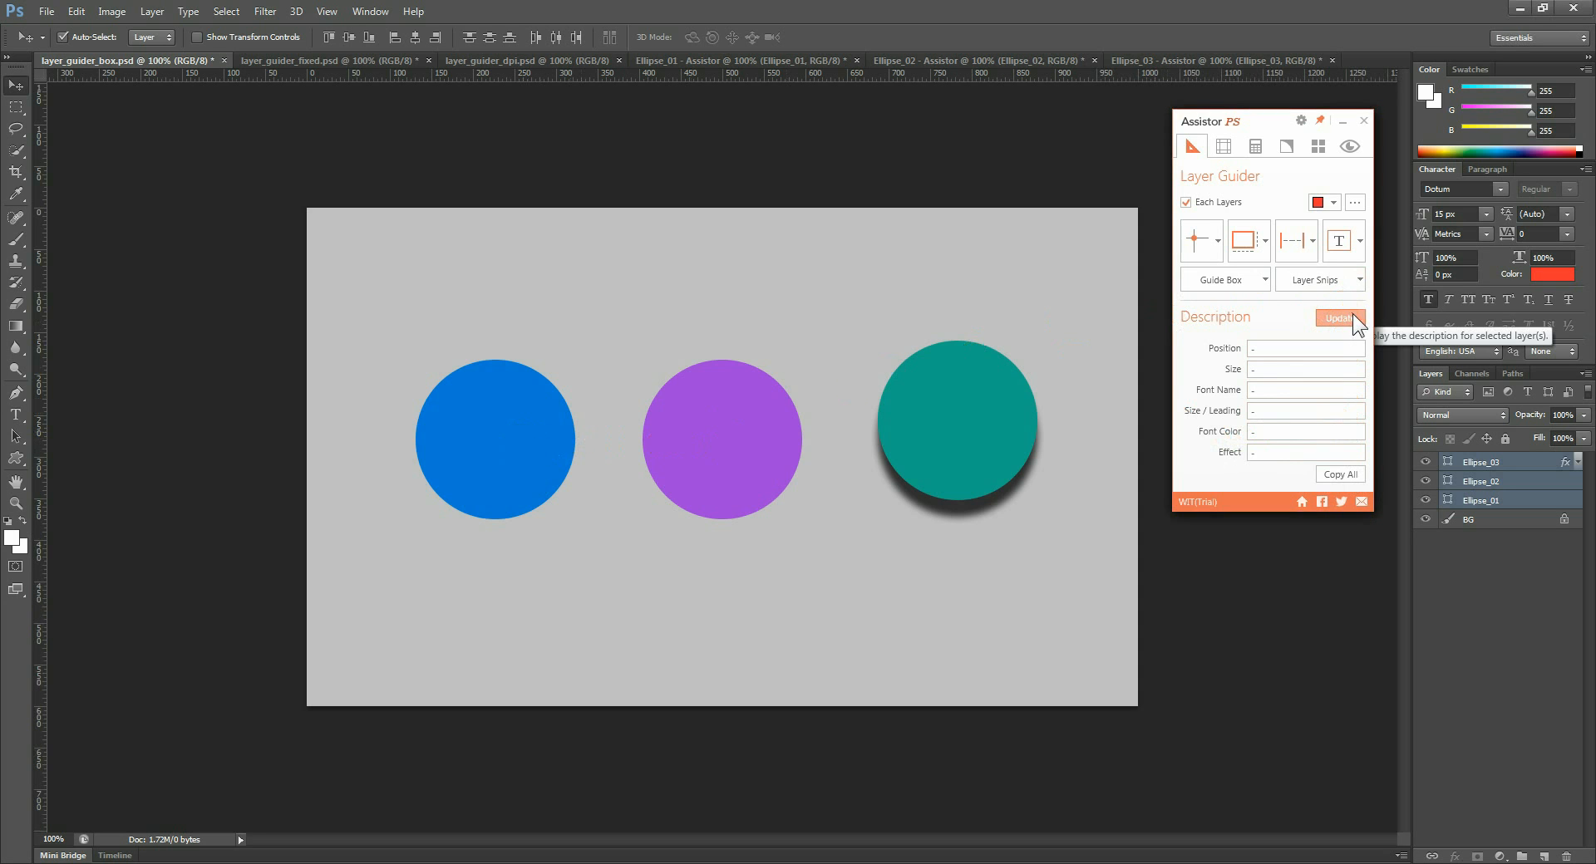
click(1347, 320)
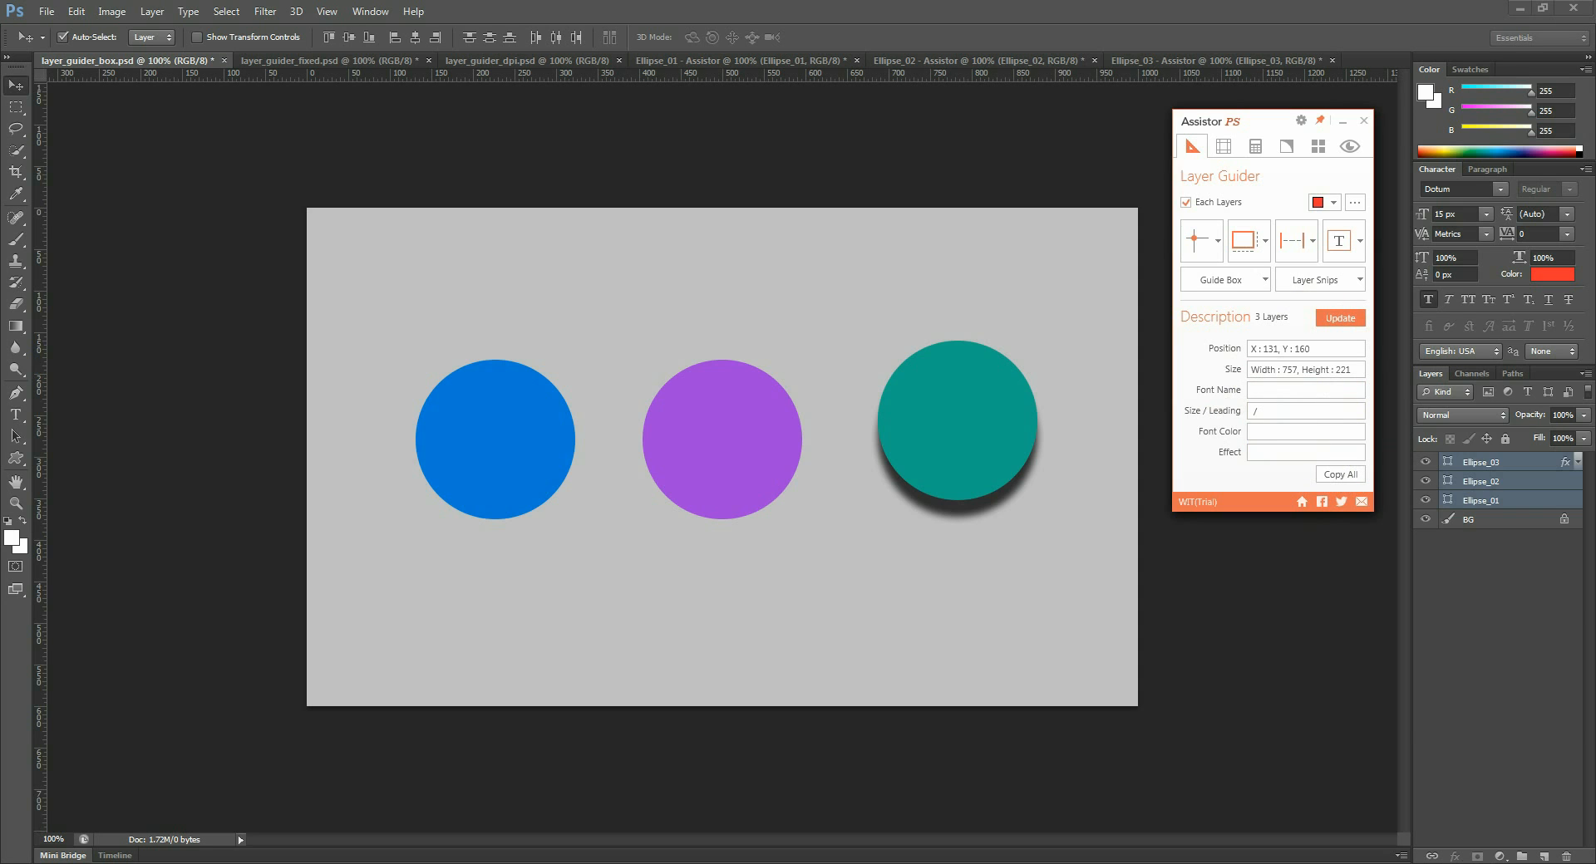
drag(1031, 512, 885, 338)
click(884, 423)
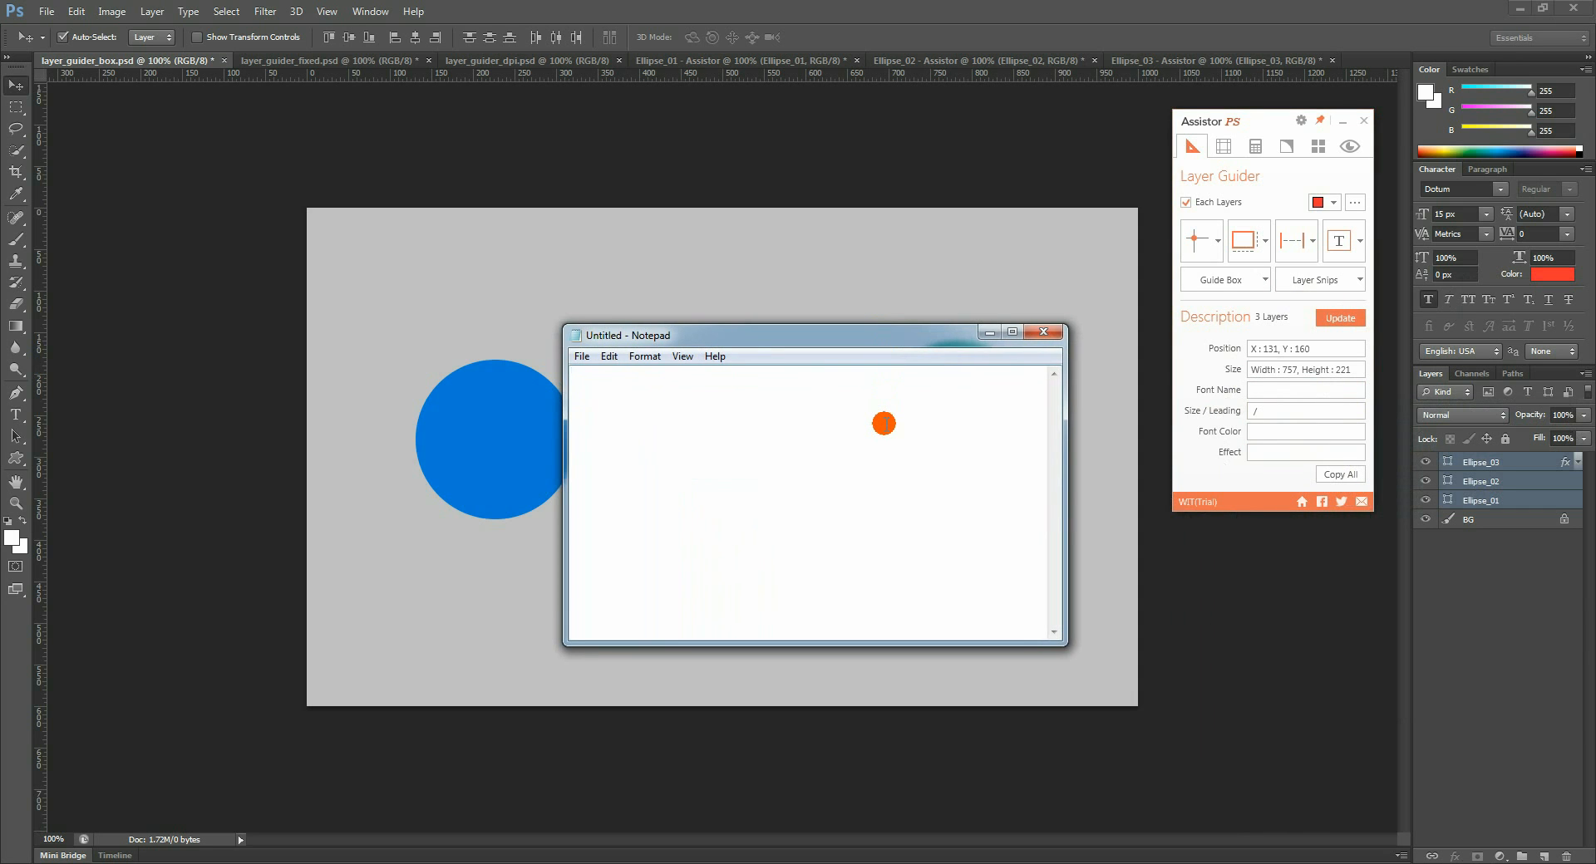
text(X : 131, Y : 160 Width : 757, Height : 221  /)
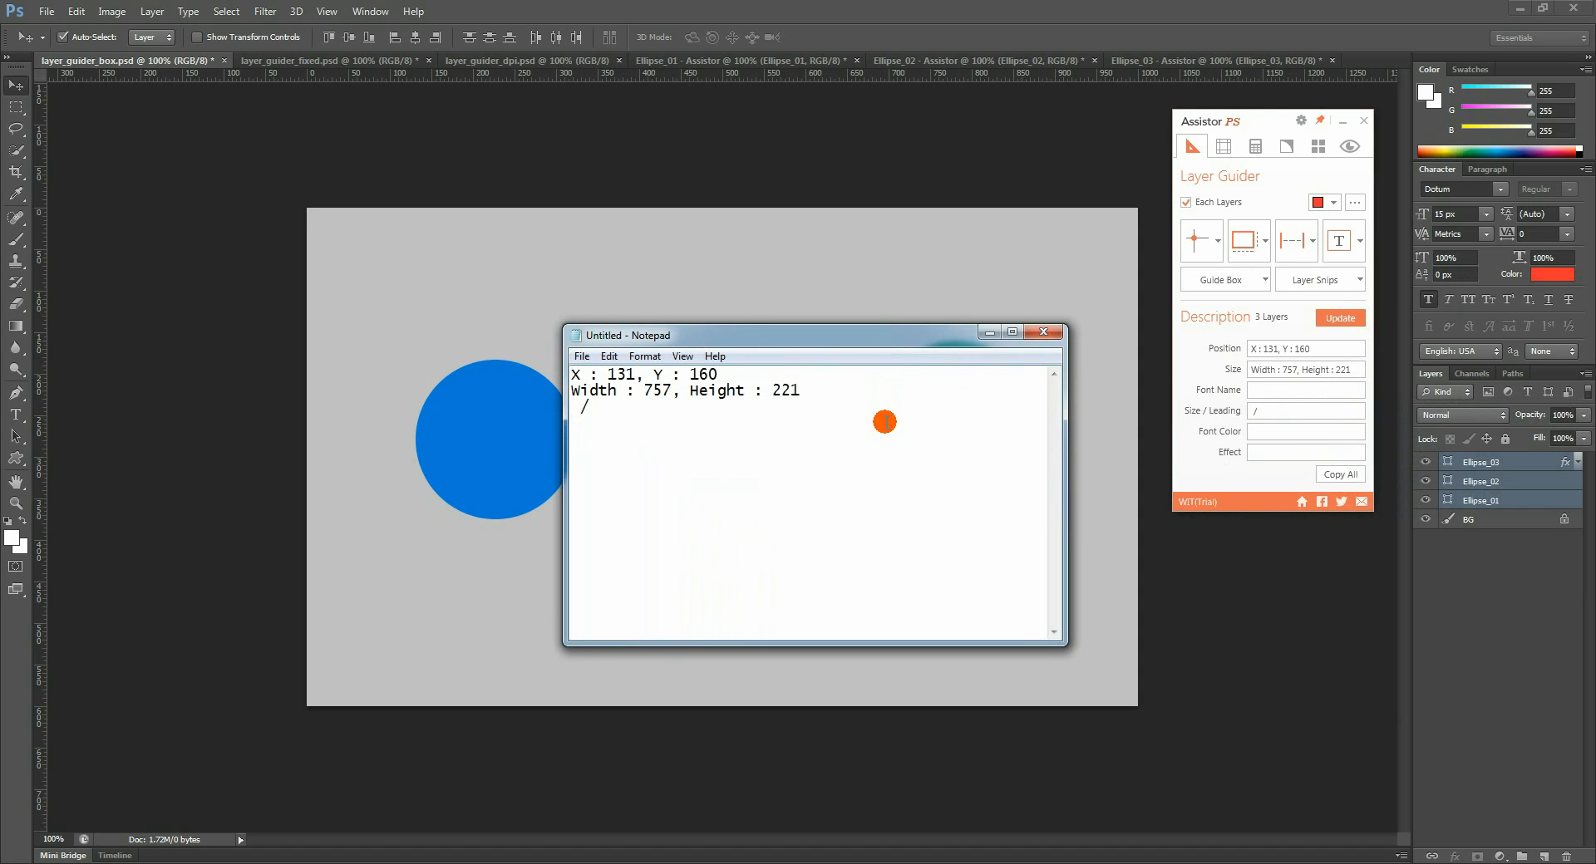
drag(880, 337, 764, 281)
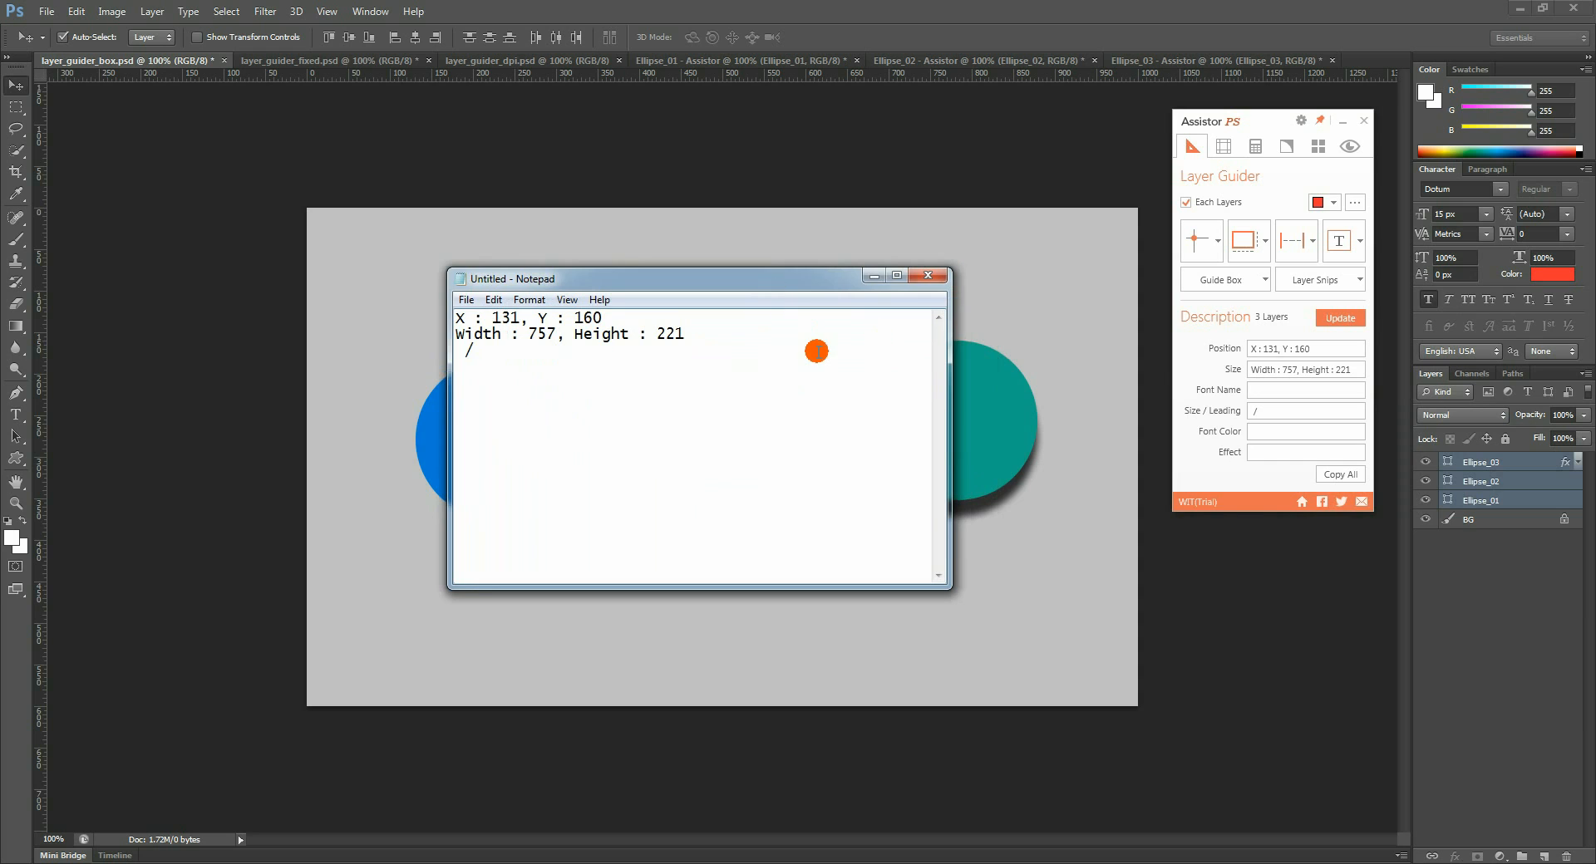